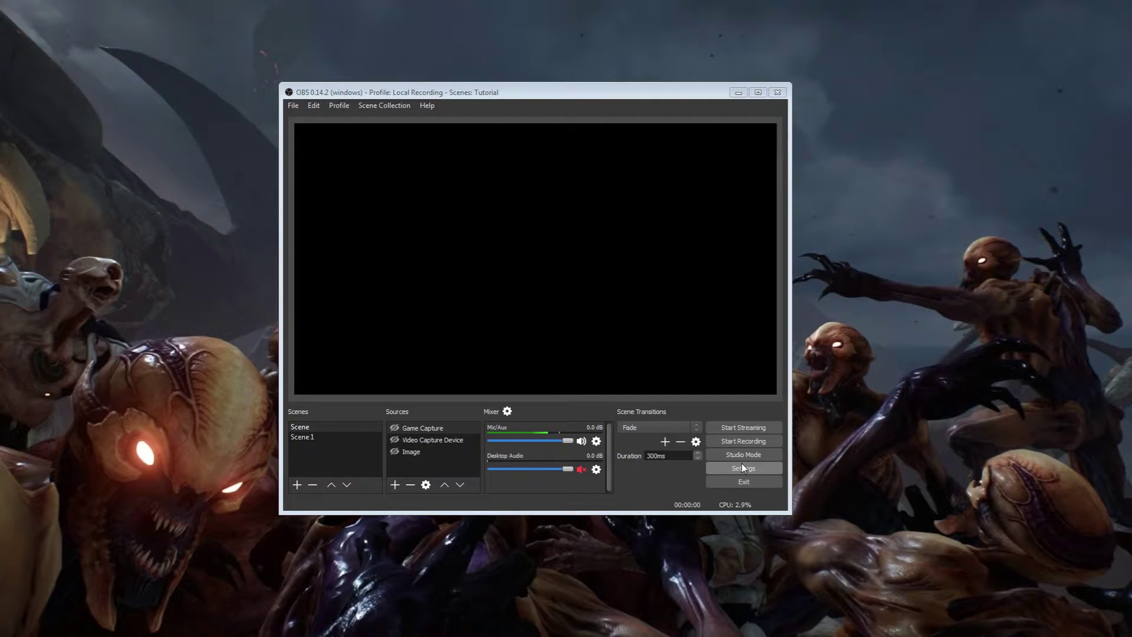
Step: Open Settings, review the Stream and Output pages (bitrate 2765), then go to the Video page
{"action": "left_click", "coordinate": [742, 467]}
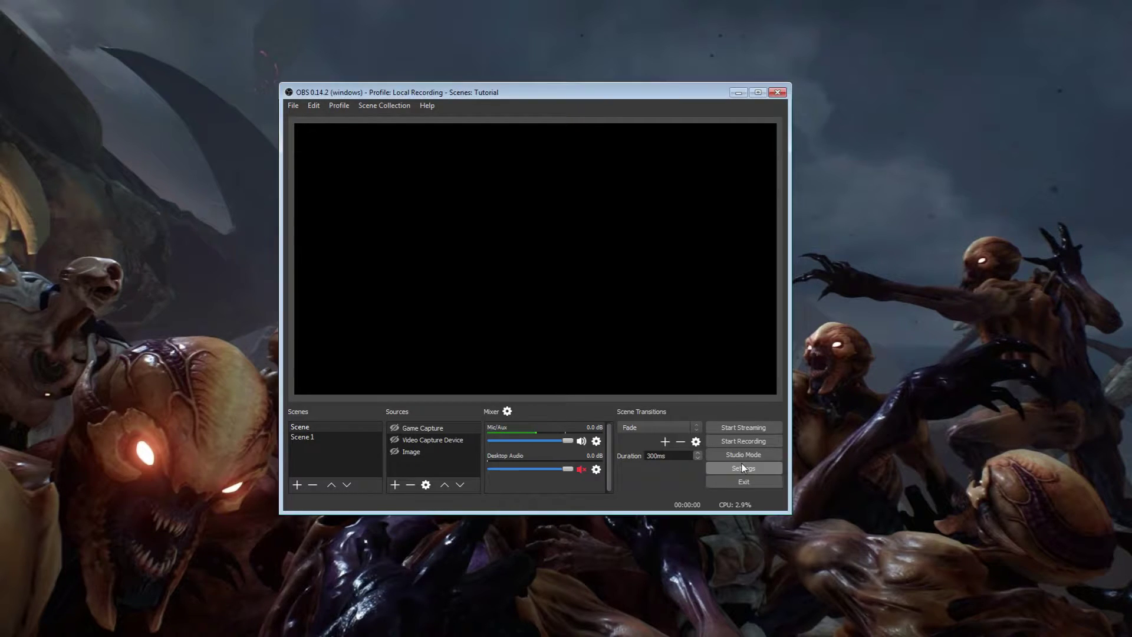
{"action": "left_click", "coordinate": [333, 168]}
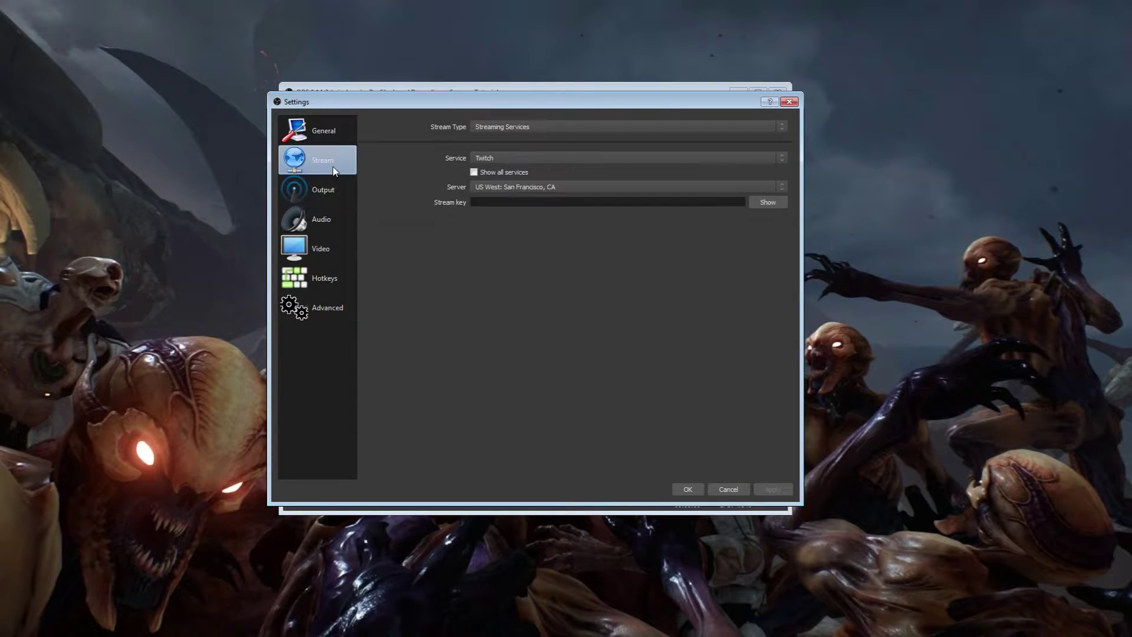
{"action": "left_click", "coordinate": [338, 189]}
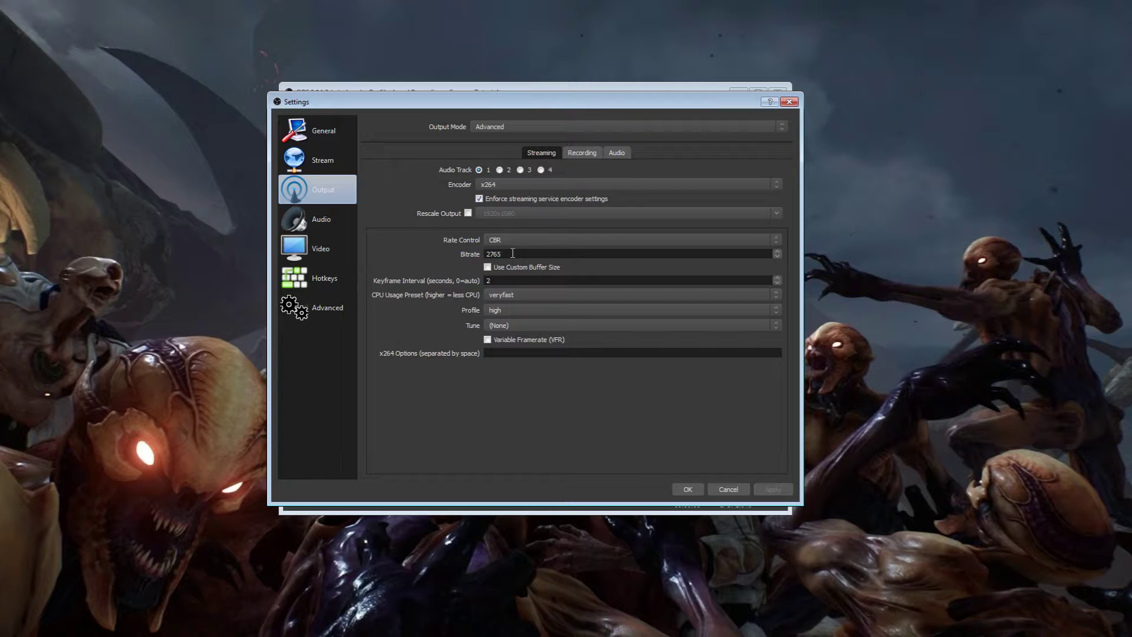
{"action": "left_click_drag", "start_coordinate": [513, 253], "coordinate": [419, 242]}
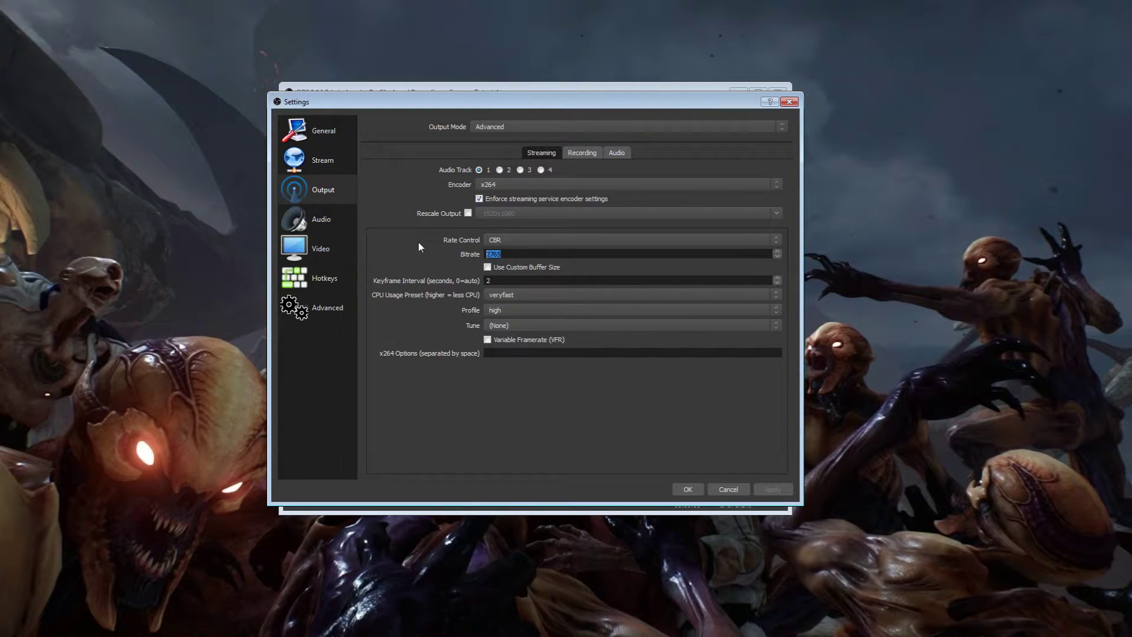
{"action": "left_click", "coordinate": [343, 250]}
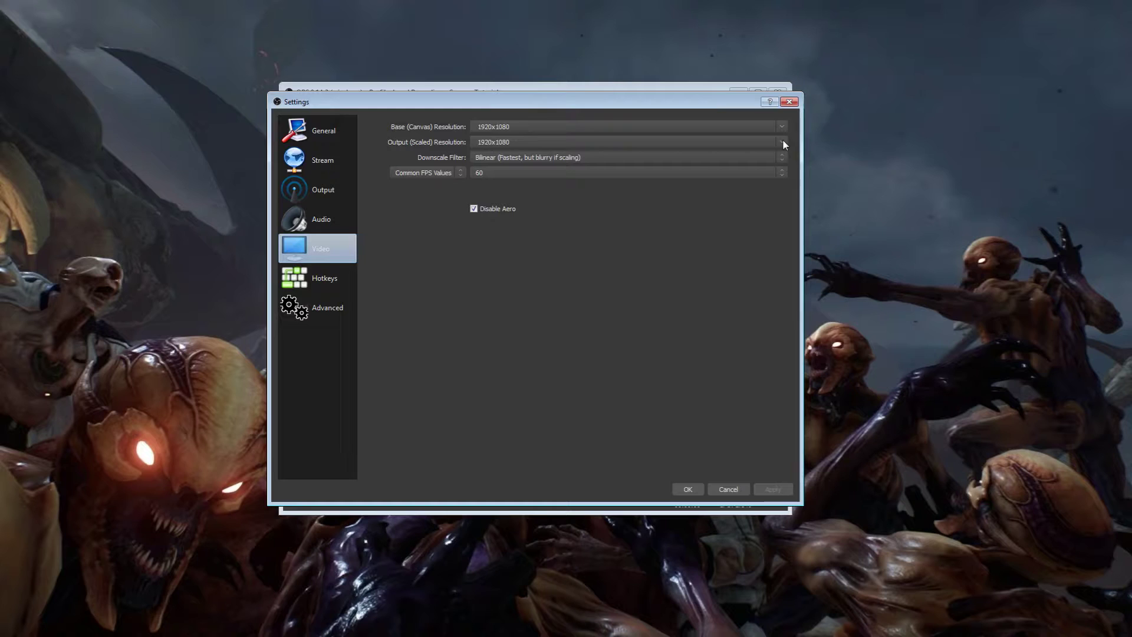
Step: Set the Output (Scaled) Resolution to 640x360
{"action": "left_click", "coordinate": [782, 142]}
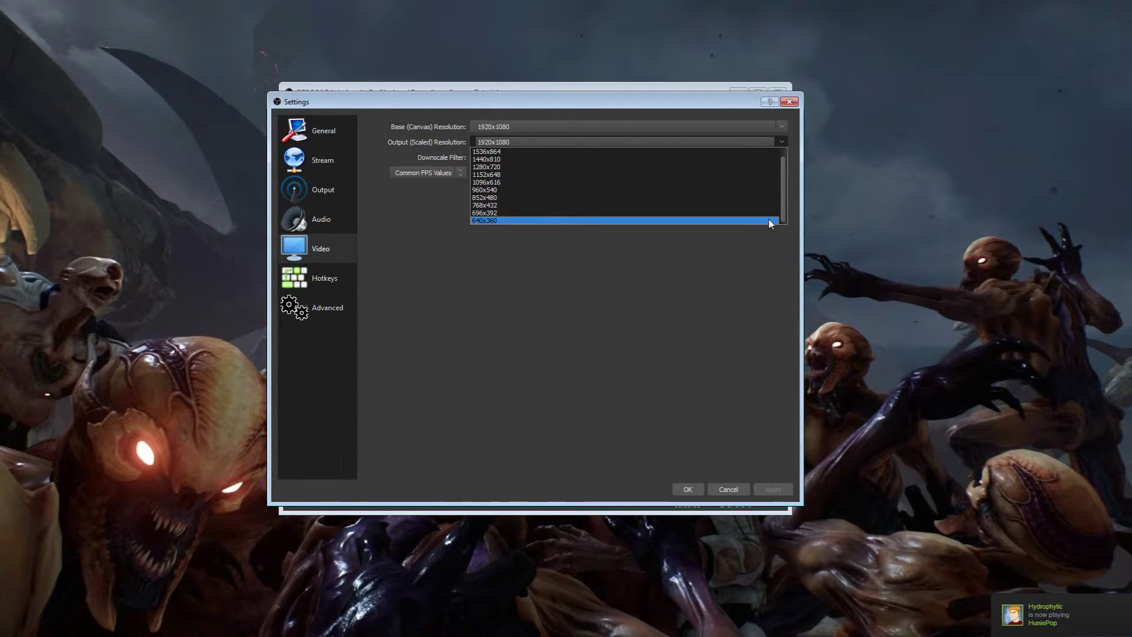
{"action": "left_click", "coordinate": [760, 254]}
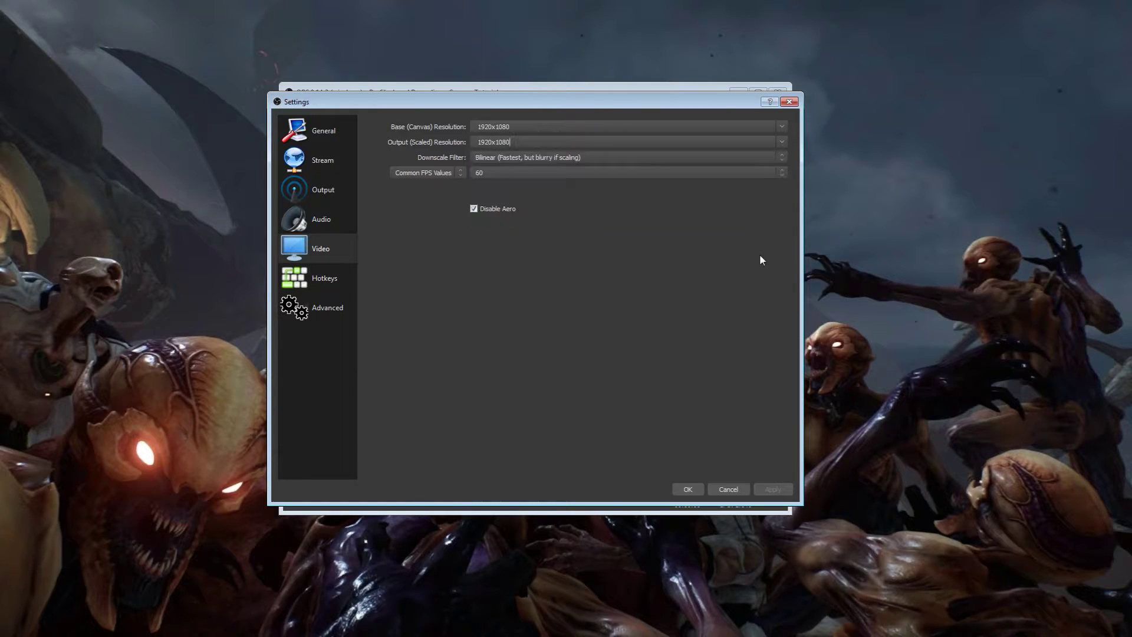
{"action": "double_click", "coordinate": [476, 142]}
{"action": "key", "text": "BackSpace"}
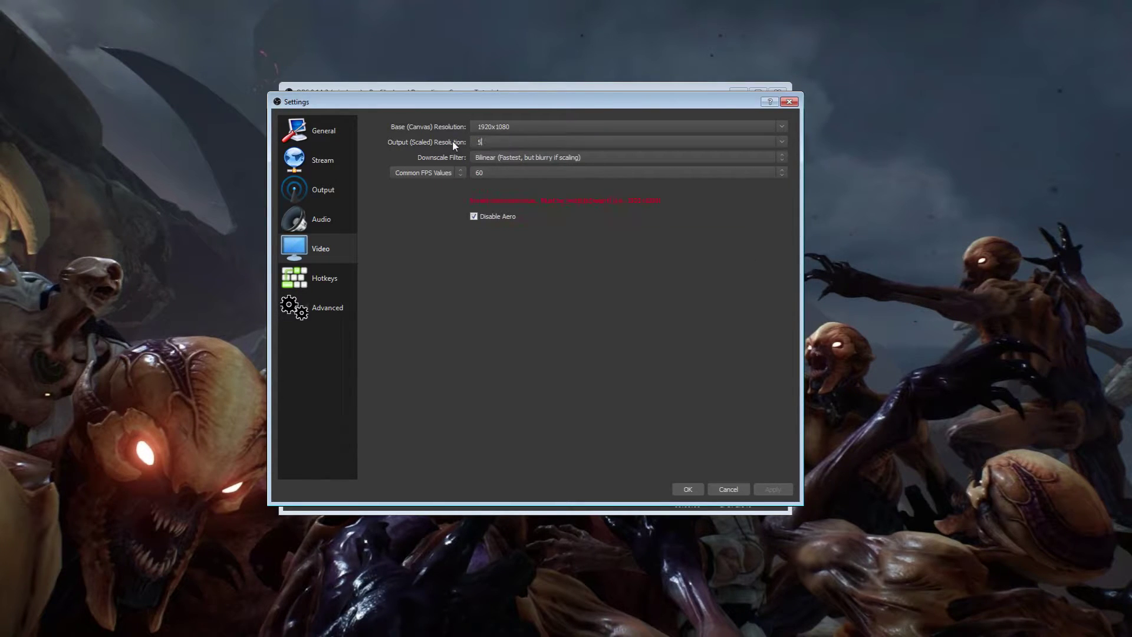
{"action": "left_click", "coordinate": [781, 142]}
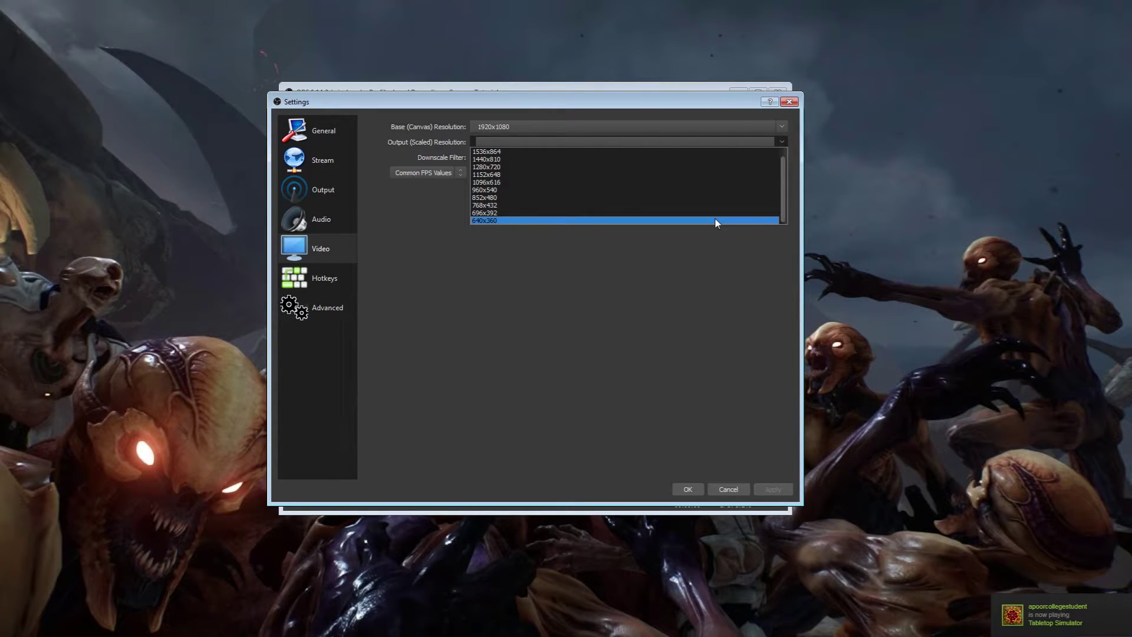
{"action": "left_click", "coordinate": [716, 220]}
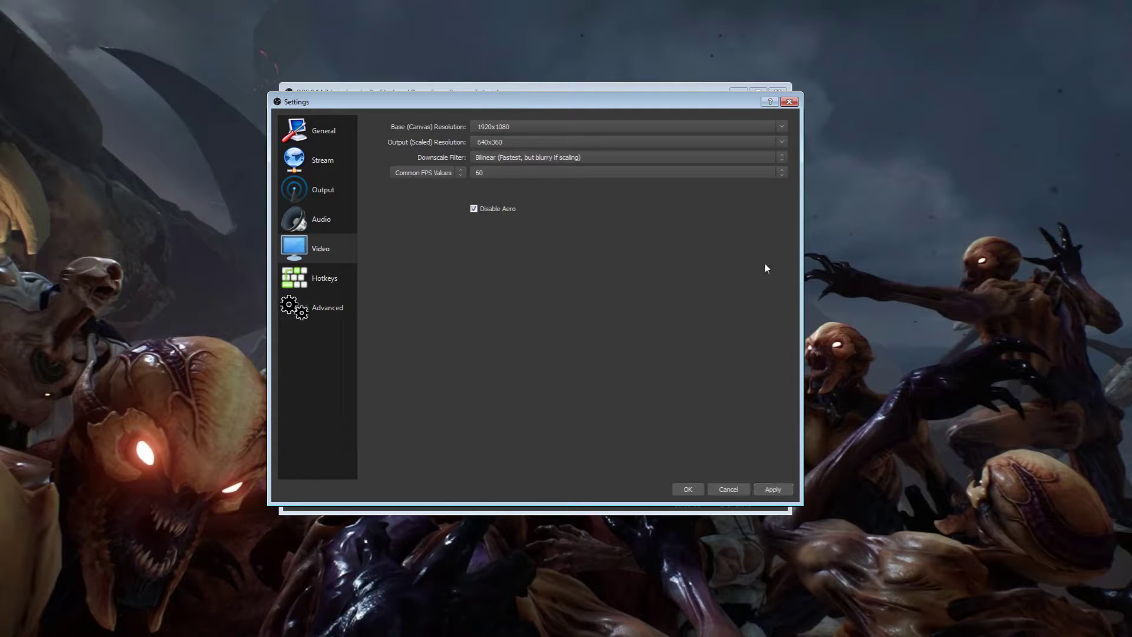
Step: Set Common FPS Values to 30 and the Downscale Filter to Lanczos
{"action": "left_click", "coordinate": [783, 172]}
{"action": "left_click", "coordinate": [757, 205]}
{"action": "left_click", "coordinate": [780, 158]}
{"action": "left_click", "coordinate": [762, 177]}
Step: Apply the video changes, keep the x264 encoder, and replace bitrate 2765 with 500
{"action": "left_click", "coordinate": [773, 489]}
{"action": "left_click", "coordinate": [323, 188]}
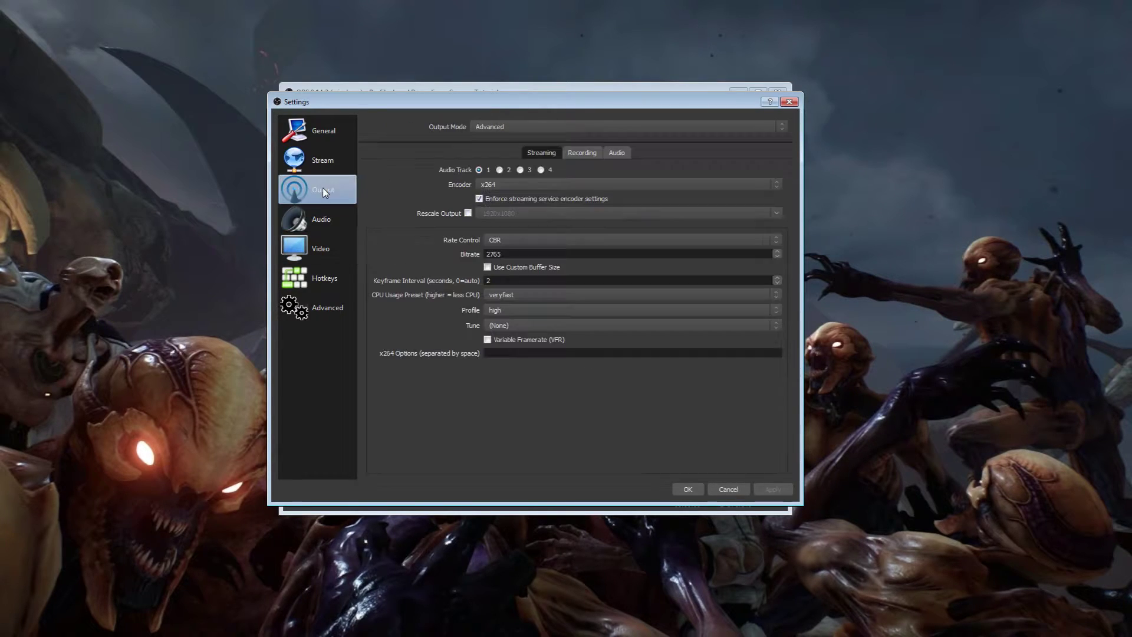
{"action": "left_click", "coordinate": [505, 184]}
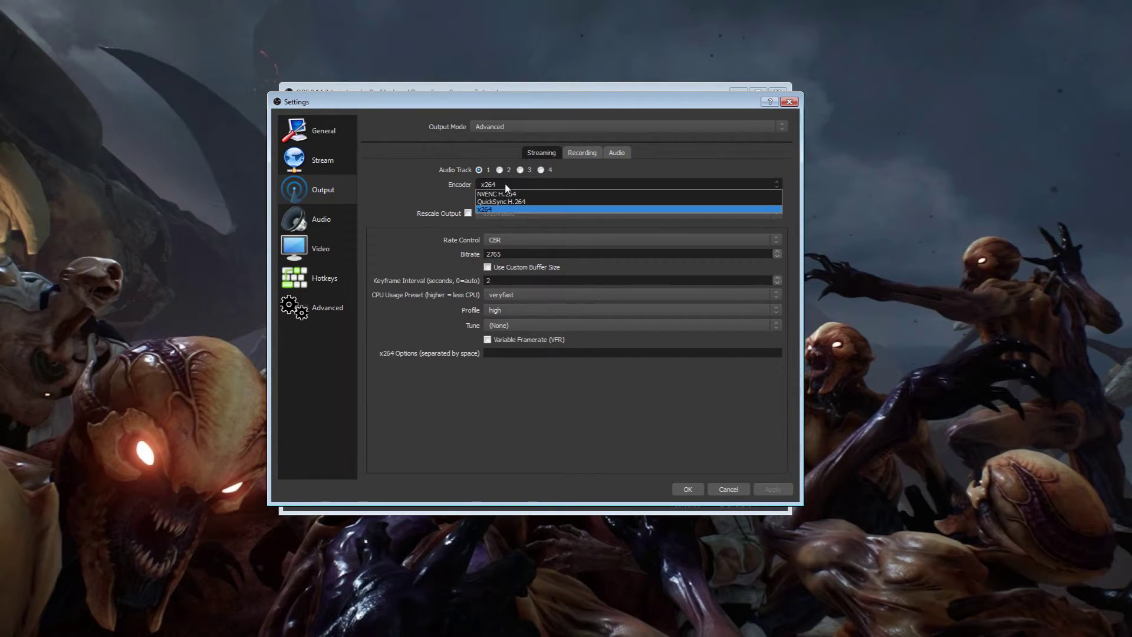
{"action": "left_click", "coordinate": [505, 185]}
{"action": "left_click_drag", "start_coordinate": [502, 254], "coordinate": [477, 250]}
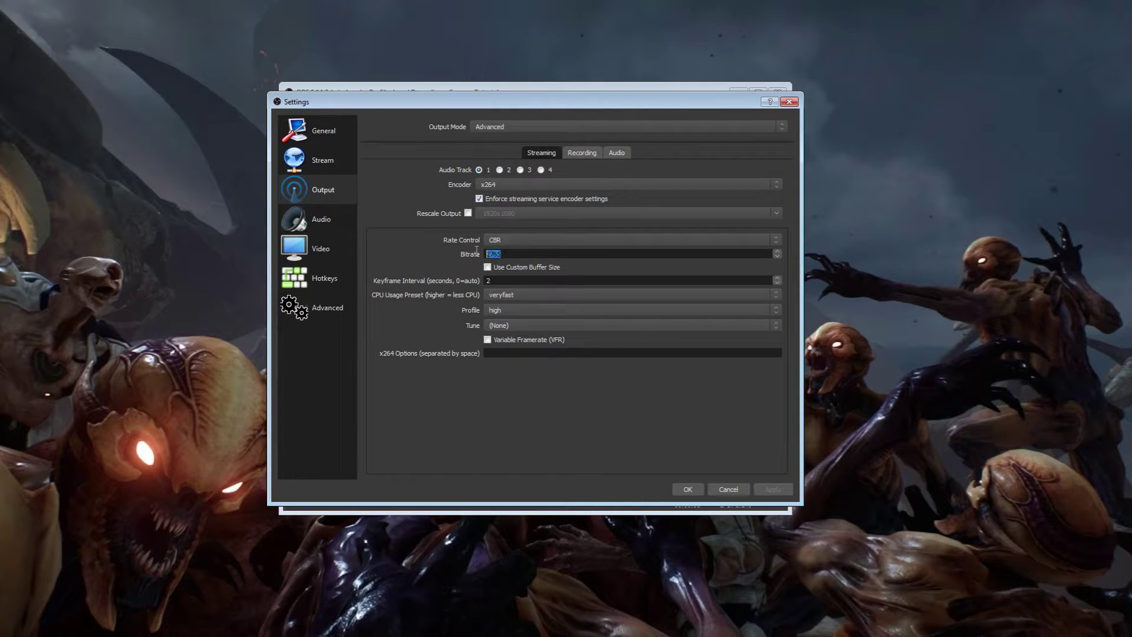
{"action": "type", "text": "500"}
{"action": "double_click", "coordinate": [505, 253]}
{"action": "left_click", "coordinate": [507, 253]}
Step: Leave keyframe interval at 2 and switch the x264 CPU Usage Preset to medium
{"action": "left_click_drag", "start_coordinate": [497, 279], "coordinate": [452, 282]}
{"action": "left_click", "coordinate": [508, 284]}
{"action": "left_click", "coordinate": [506, 297]}
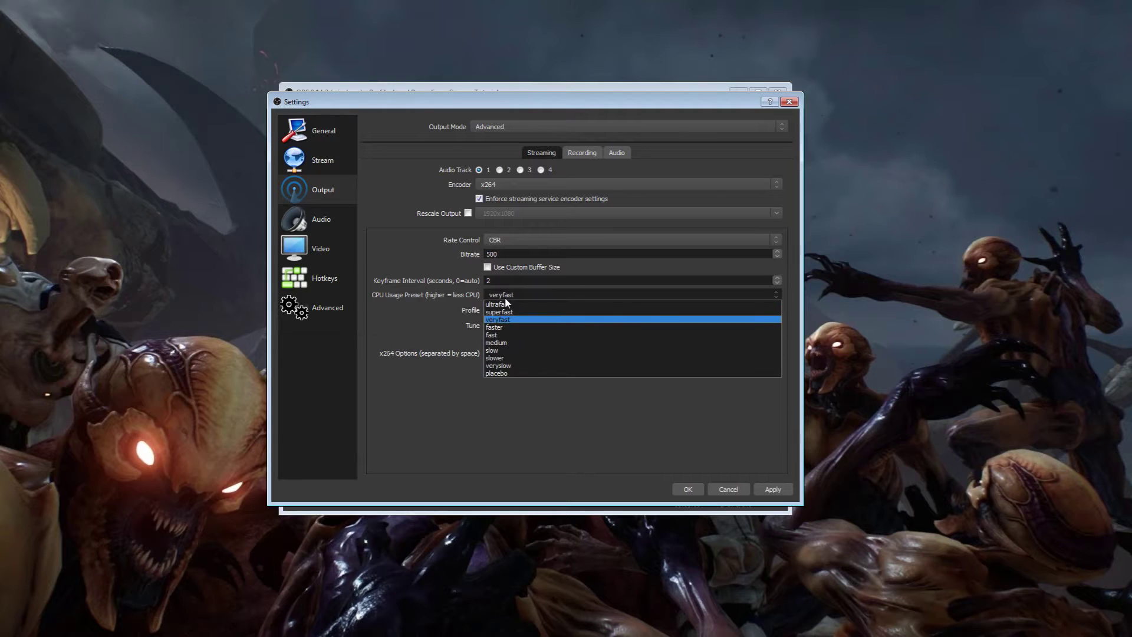
{"action": "left_click", "coordinate": [500, 342]}
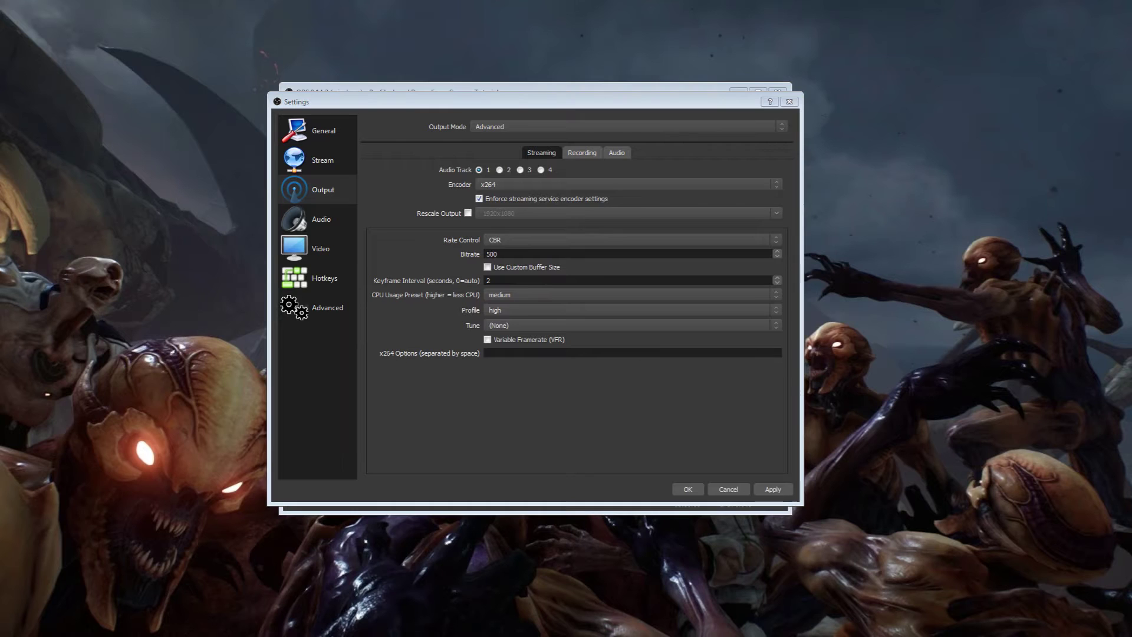
Step: Show Task Manager's Performance graphs with the OBS Settings window placed beside it
{"action": "key", "text": "ctrl+shift+Escape"}
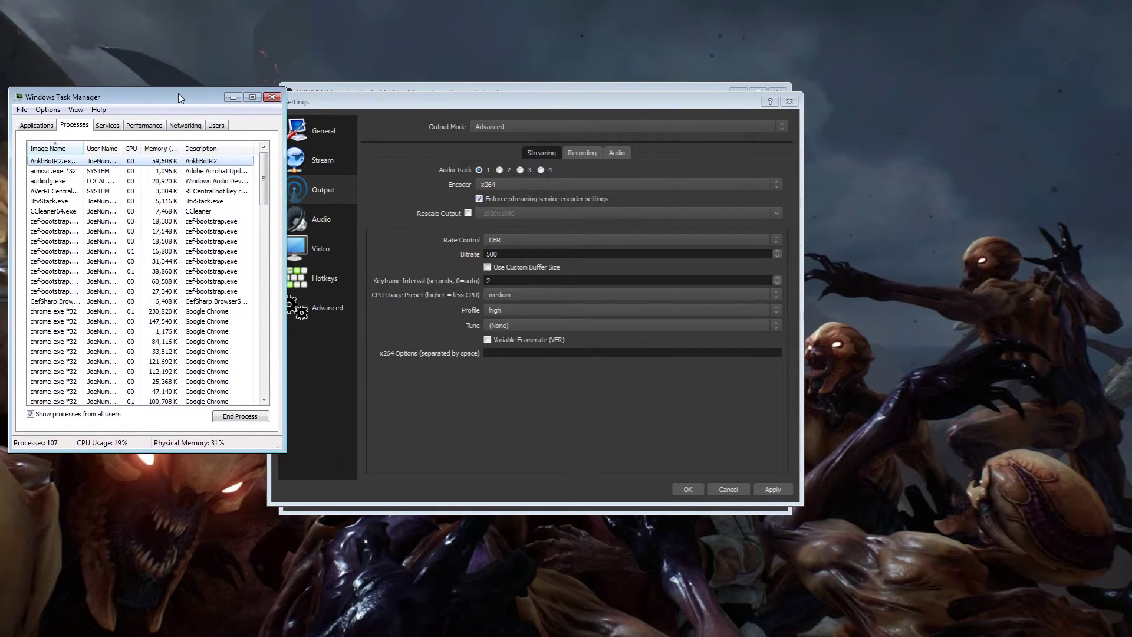
{"action": "left_click_drag", "start_coordinate": [165, 95], "coordinate": [168, 47]}
{"action": "left_click", "coordinate": [190, 111]}
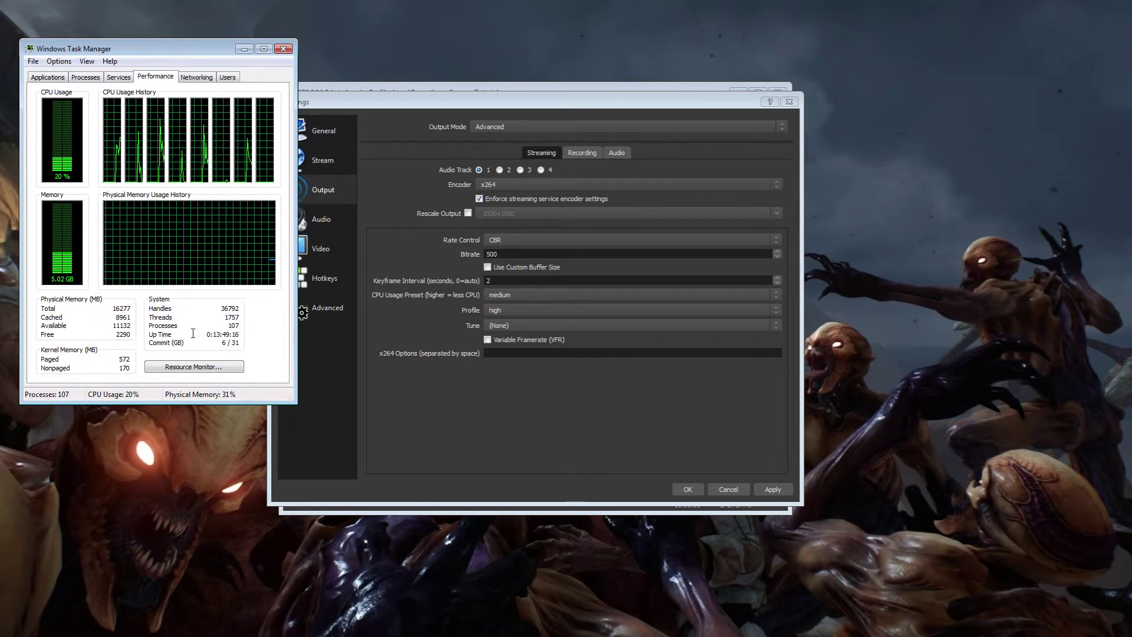
{"action": "left_click", "coordinate": [417, 414]}
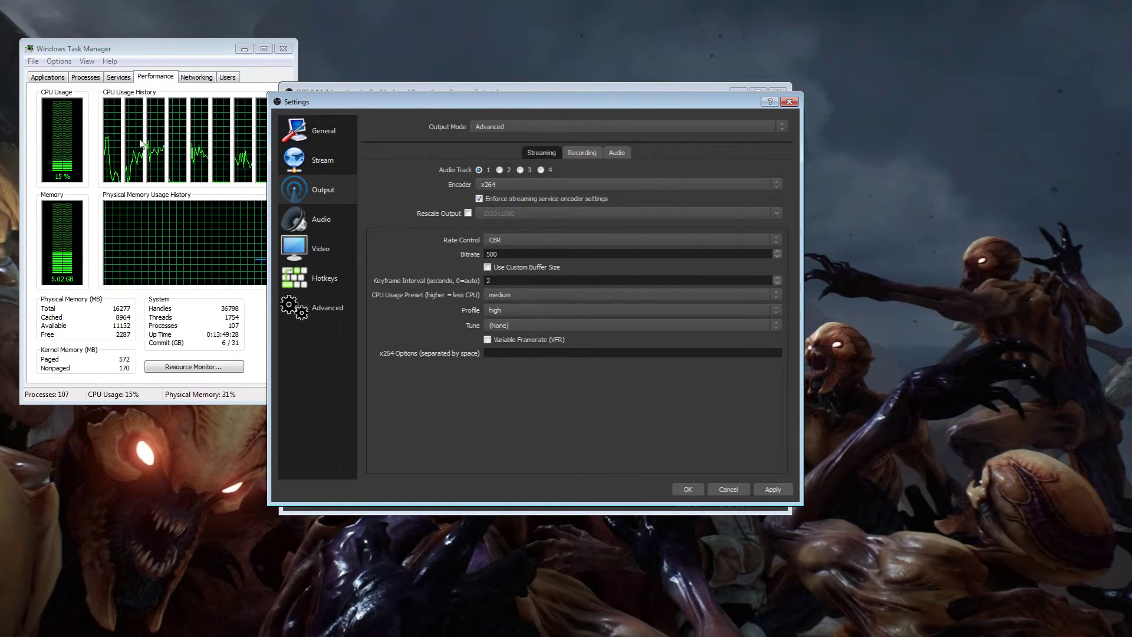
{"action": "left_click_drag", "start_coordinate": [440, 104], "coordinate": [420, 49]}
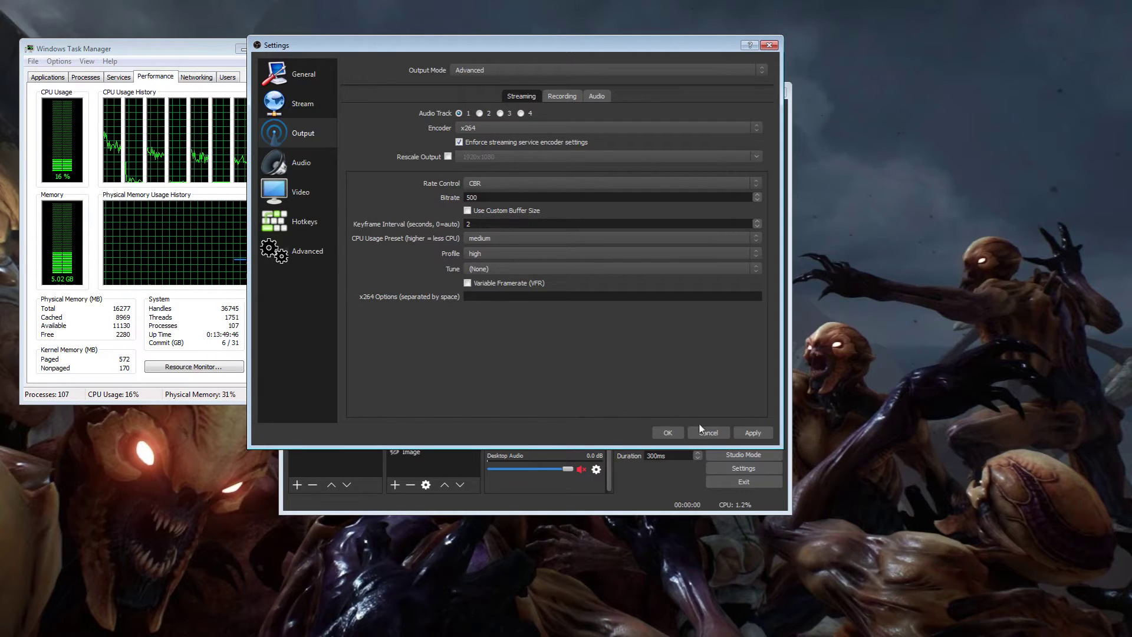
Step: Apply the output settings and confirm the CPU Usage Preset stays on medium
{"action": "left_click", "coordinate": [748, 433]}
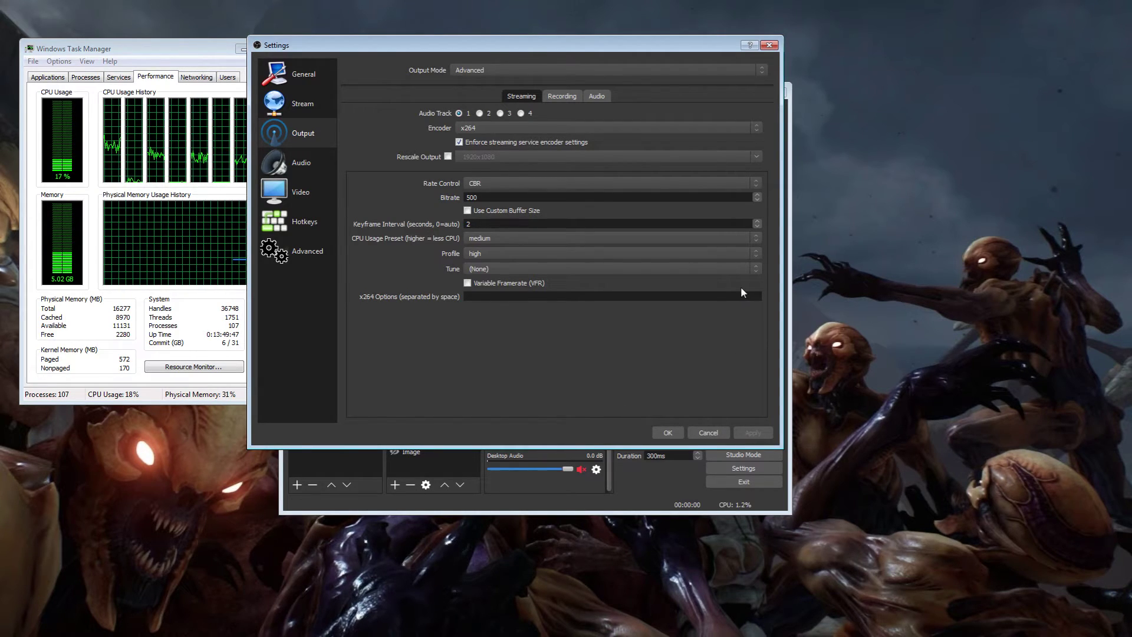
{"action": "left_click", "coordinate": [754, 239]}
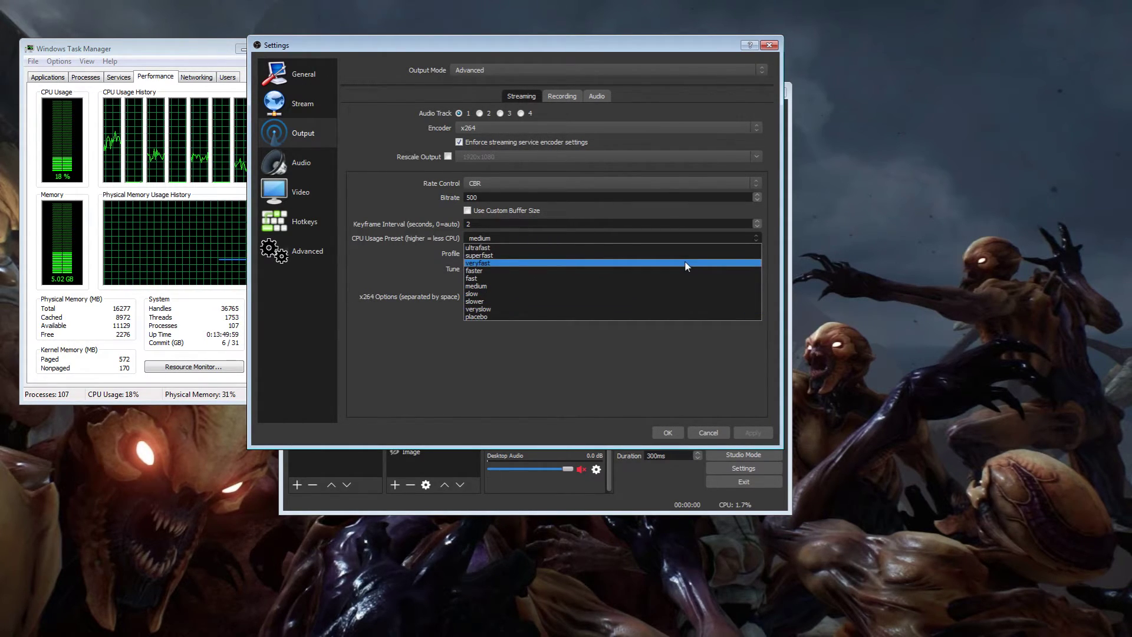
{"action": "left_click", "coordinate": [376, 274]}
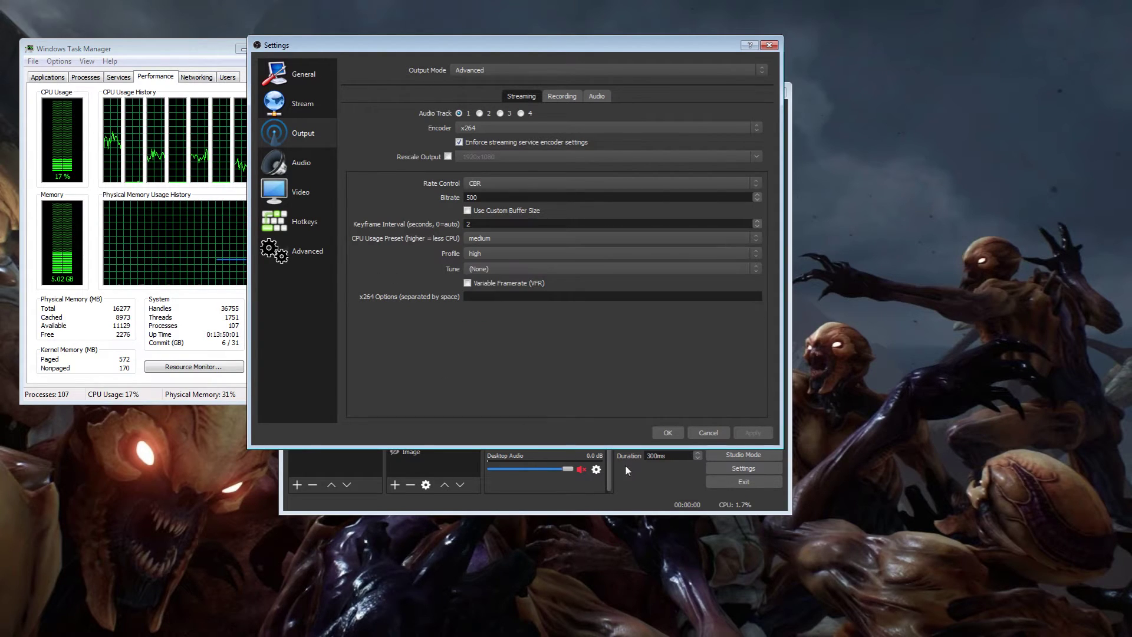
{"action": "left_click", "coordinate": [752, 237]}
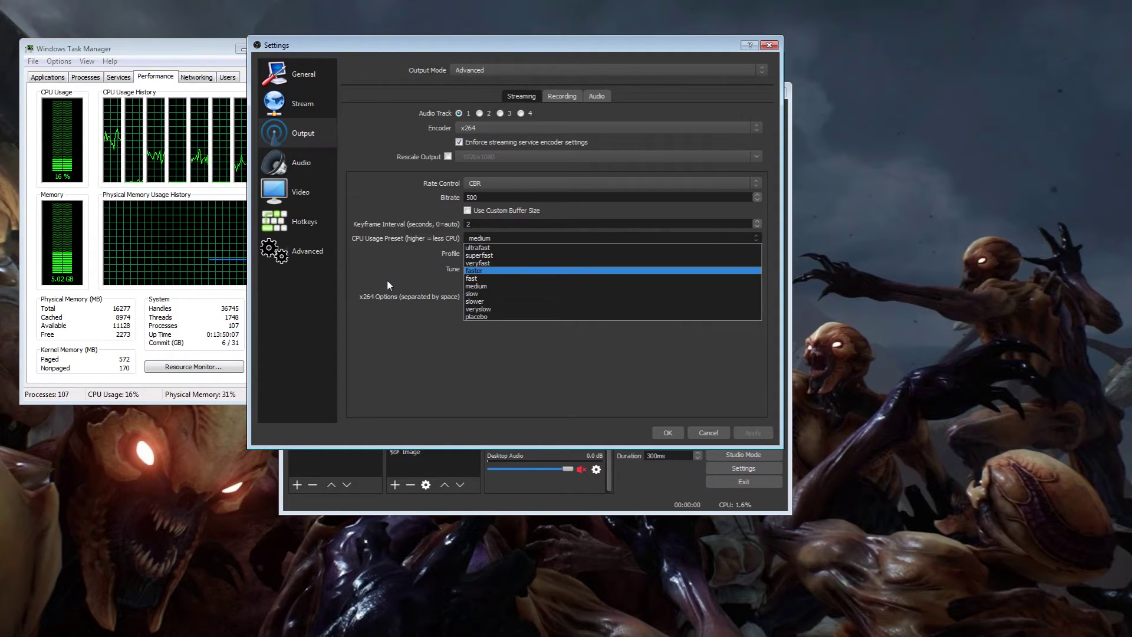
{"action": "left_click", "coordinate": [448, 294]}
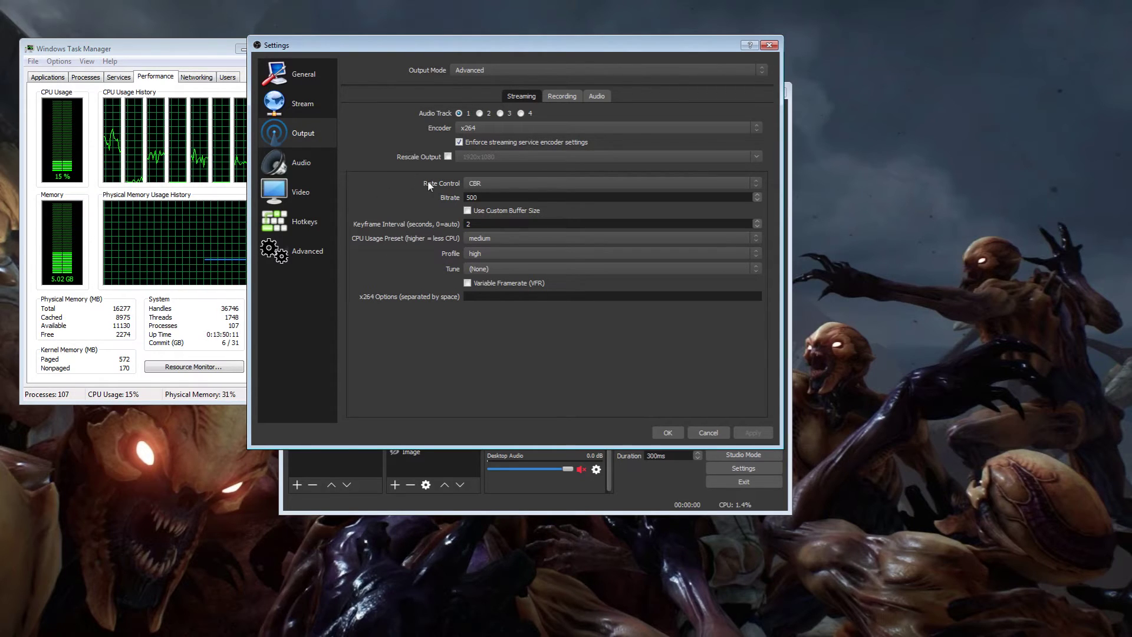
Step: Keep CBR as the rate control at bitrate 500, then go to the Audio page
{"action": "left_click", "coordinate": [483, 183]}
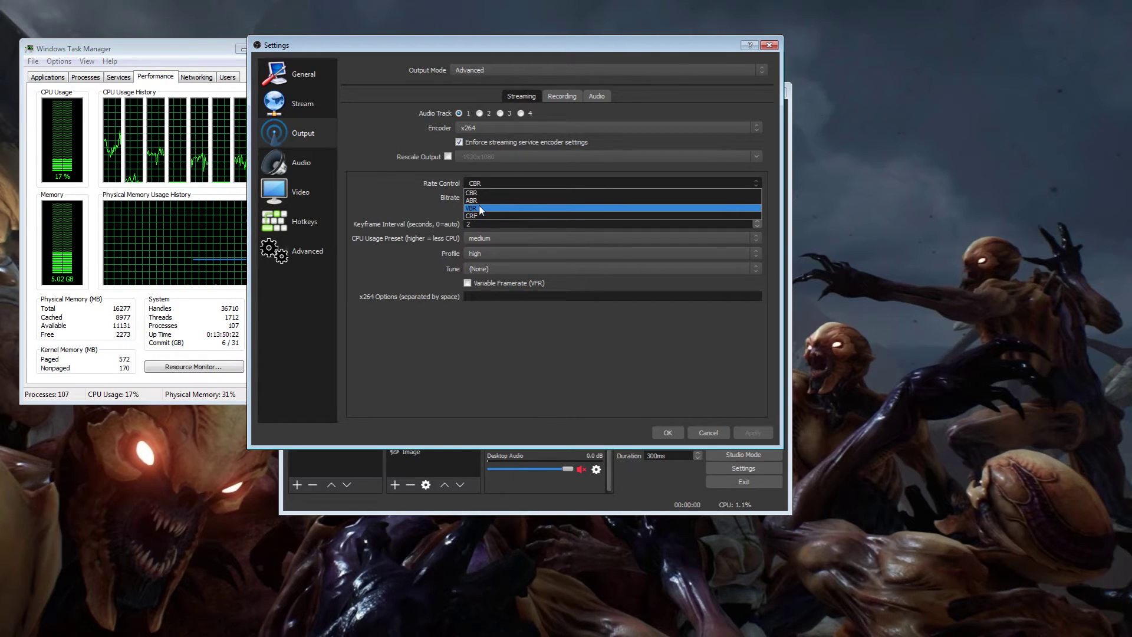
{"action": "left_click", "coordinate": [507, 194]}
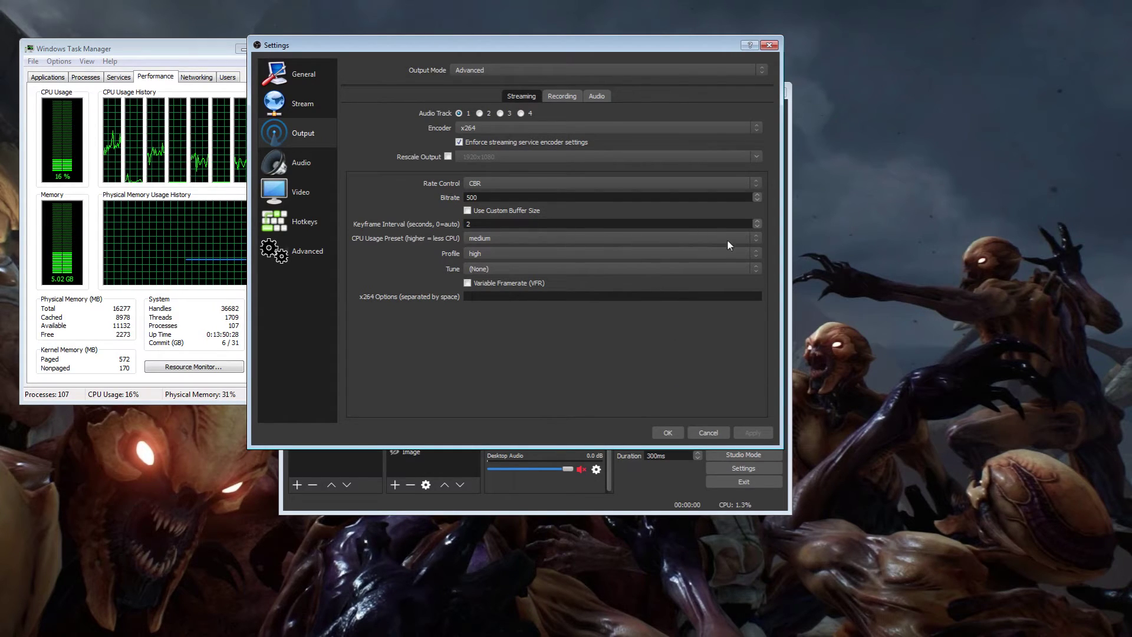
{"action": "left_click", "coordinate": [494, 182]}
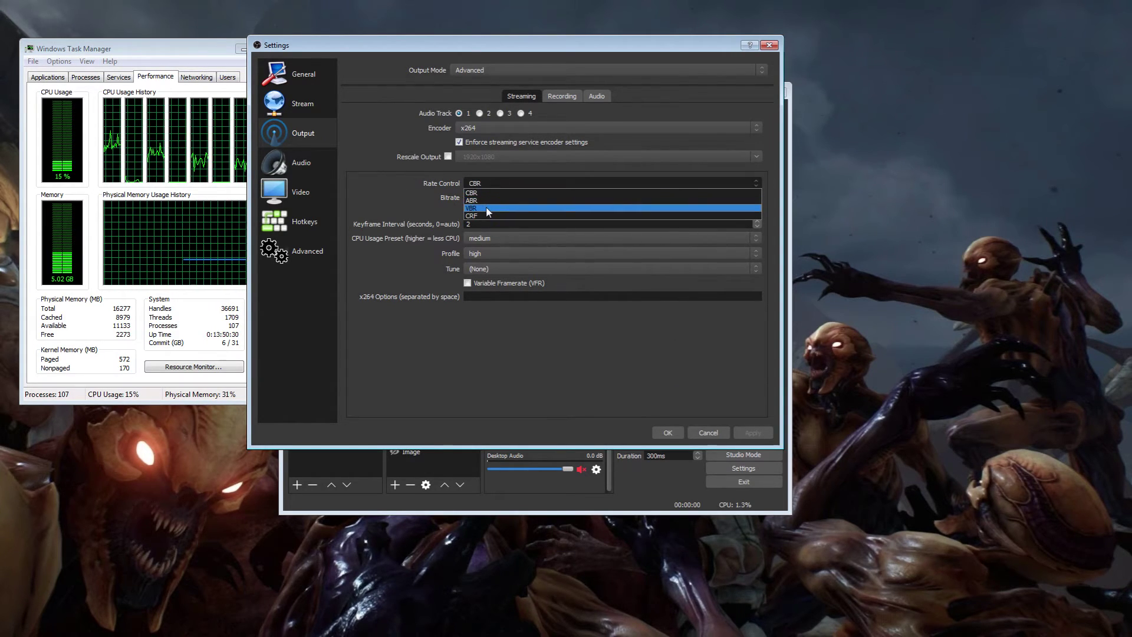
{"action": "left_click", "coordinate": [490, 185]}
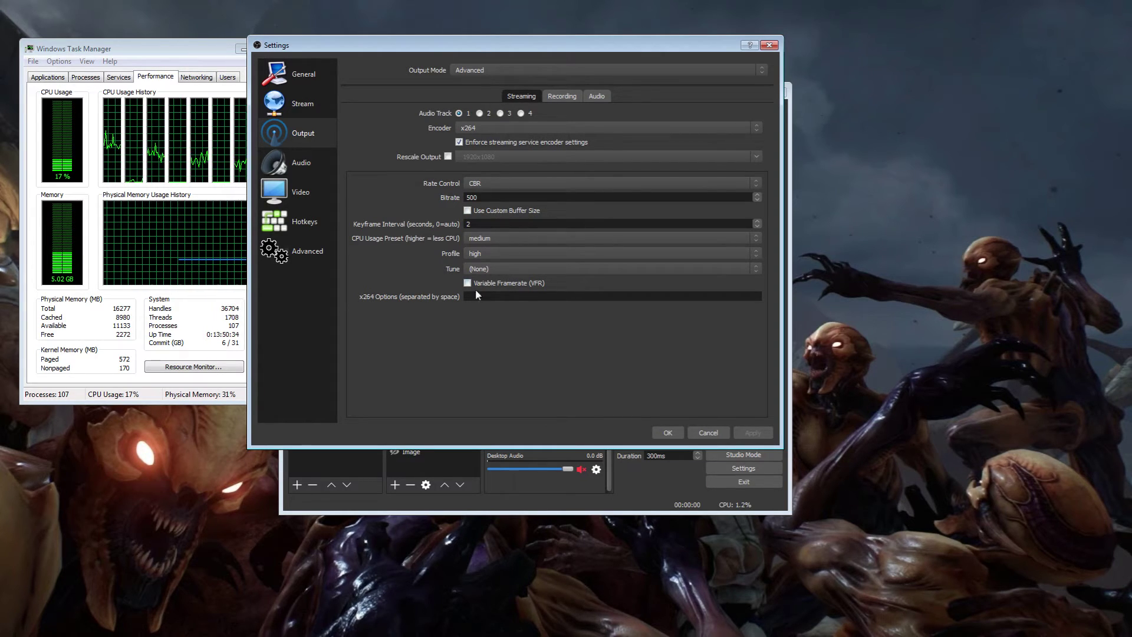
{"action": "left_click", "coordinate": [313, 168]}
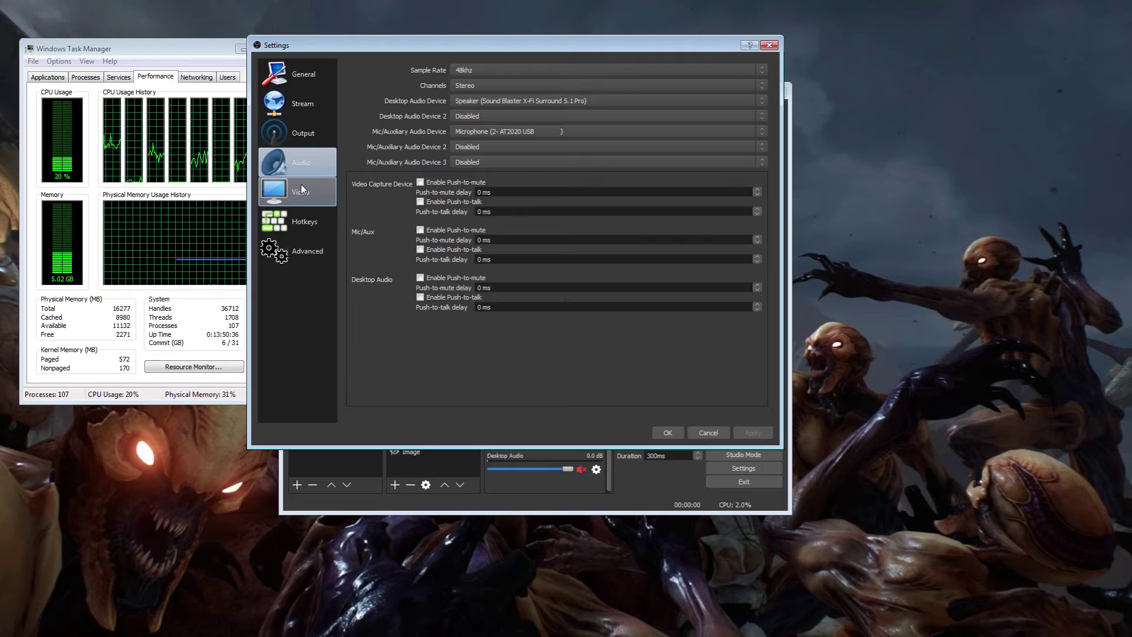
Step: Compare the 500 streaming bitrate with the output audio track bitrates
{"action": "left_click", "coordinate": [303, 133]}
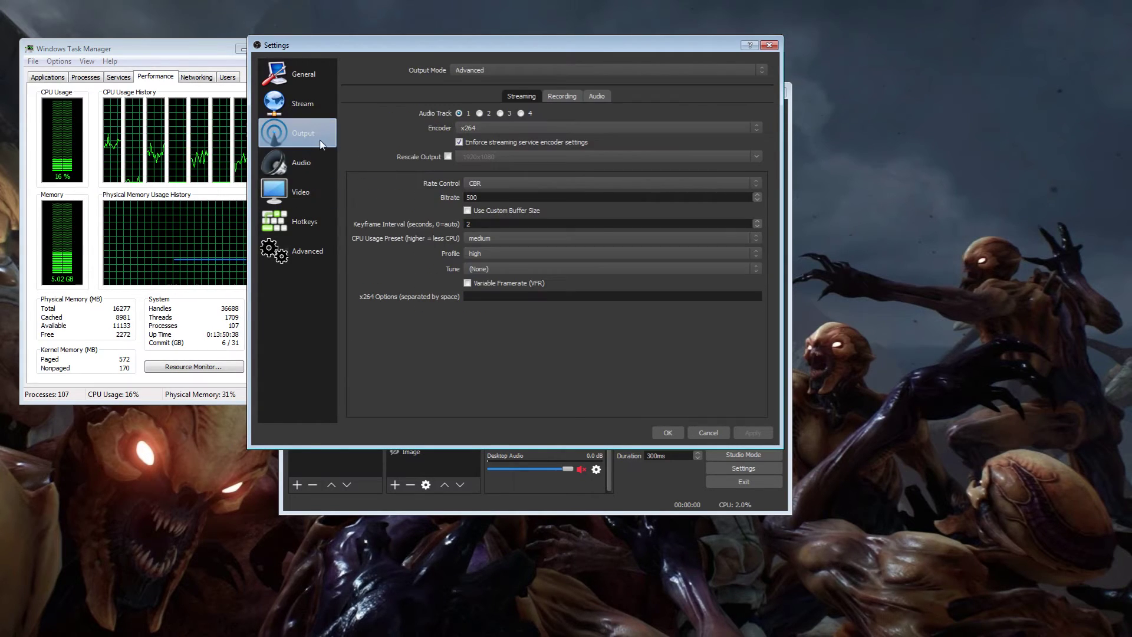
{"action": "left_click", "coordinate": [595, 98]}
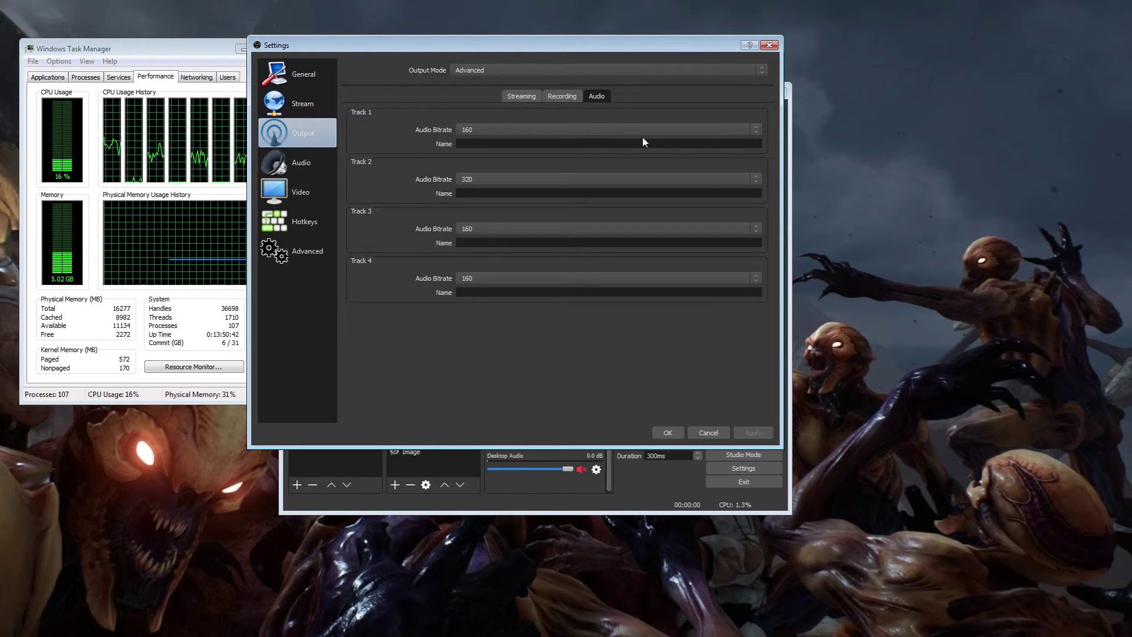
{"action": "left_click", "coordinate": [521, 96]}
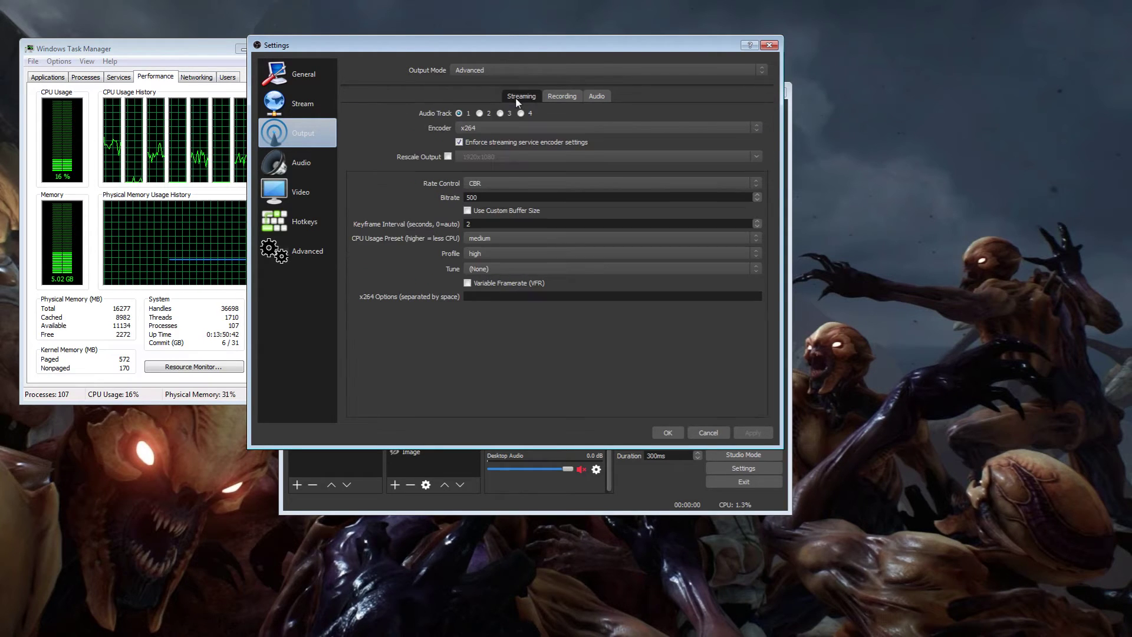
{"action": "left_click", "coordinate": [467, 198]}
{"action": "left_click", "coordinate": [596, 97]}
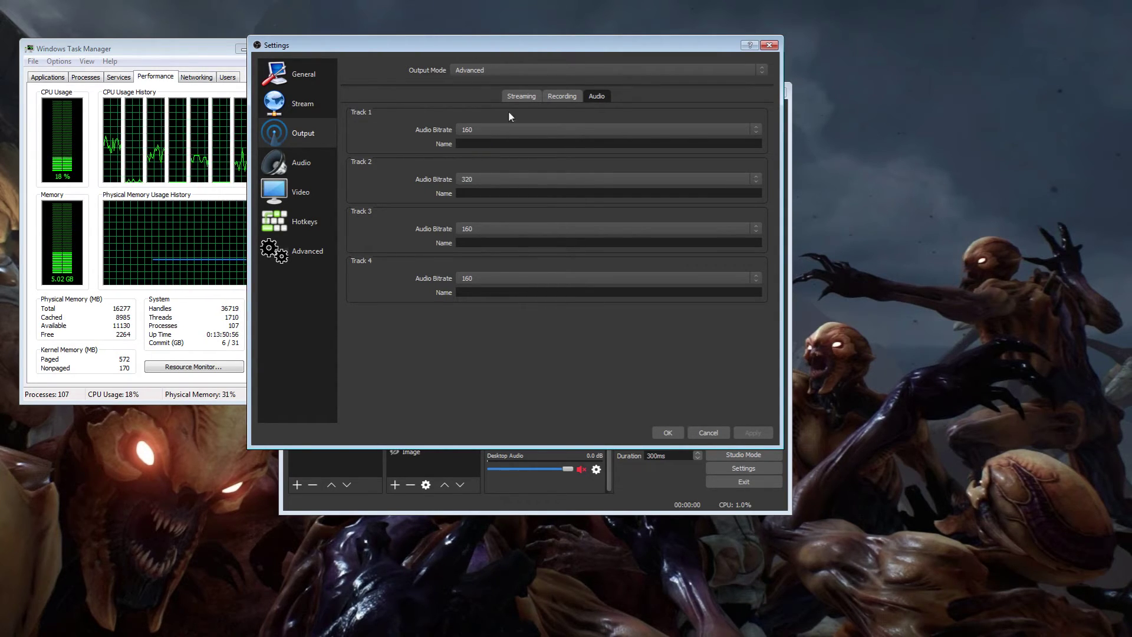
{"action": "left_click", "coordinate": [520, 97]}
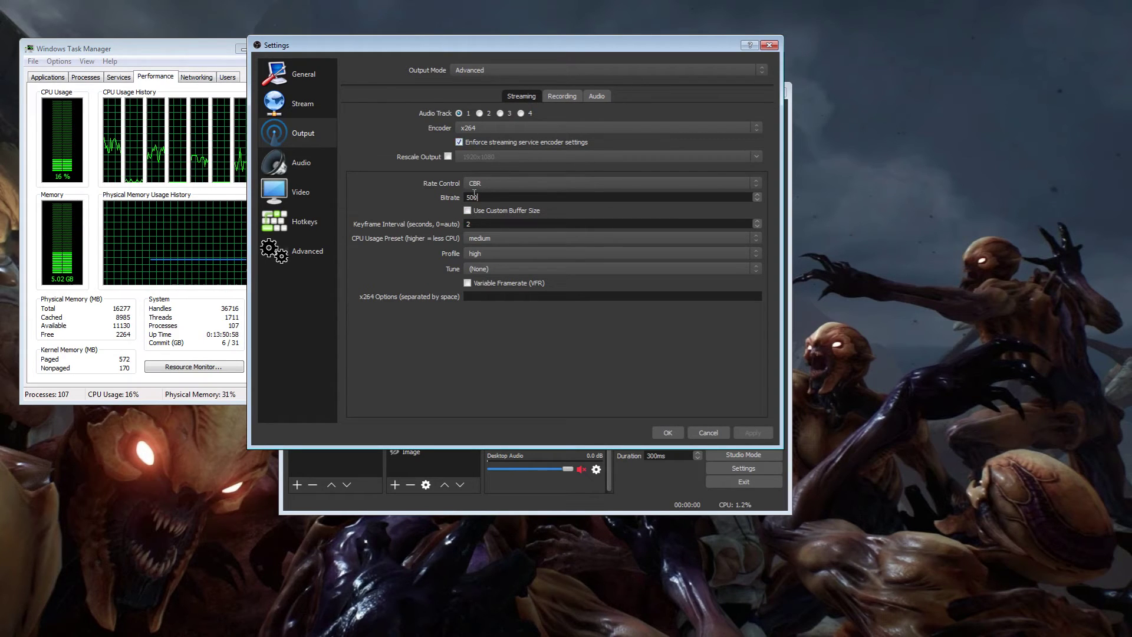
{"action": "left_click", "coordinate": [595, 97]}
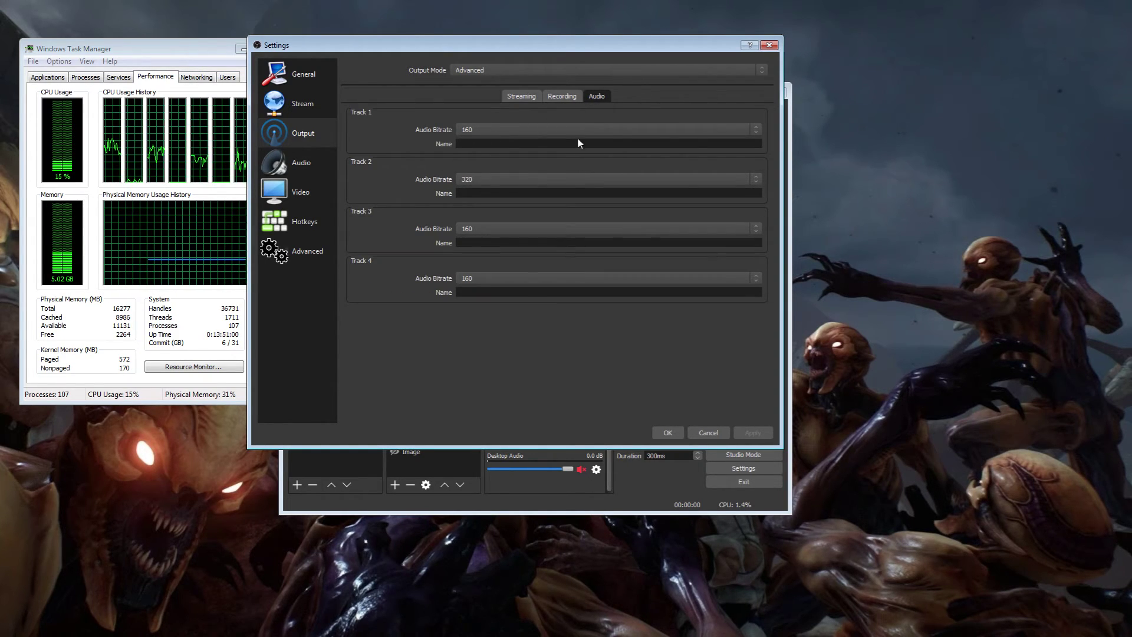
Step: Try Track 1 audio bitrates 128 and 96, then settle on 160 and apply
{"action": "left_click", "coordinate": [757, 130]}
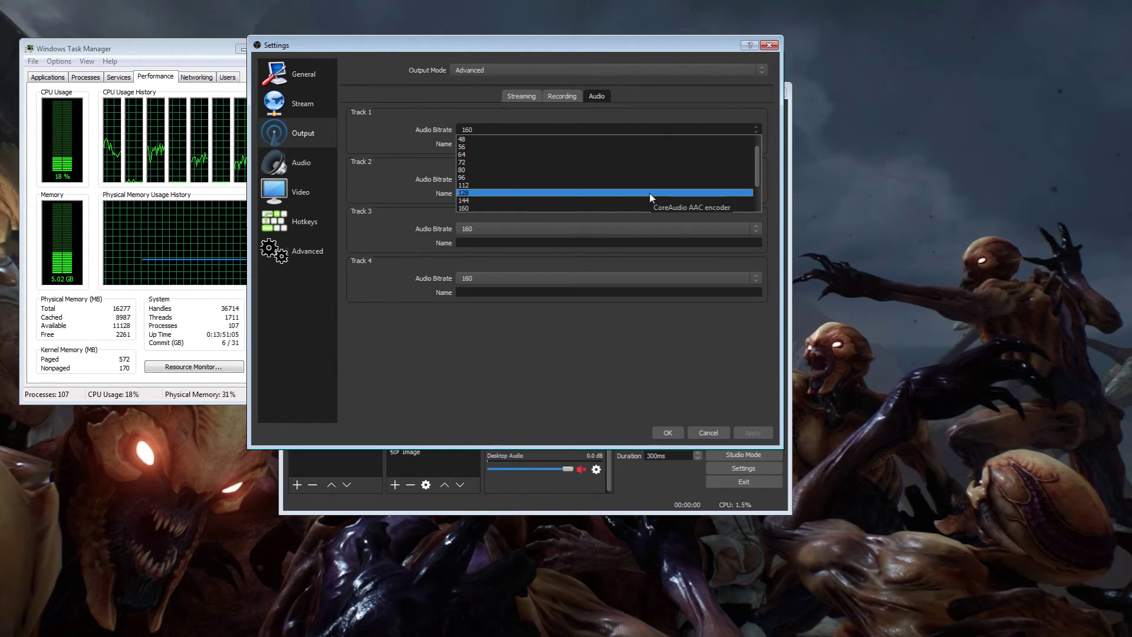
{"action": "left_click", "coordinate": [651, 194]}
{"action": "left_click", "coordinate": [763, 433]}
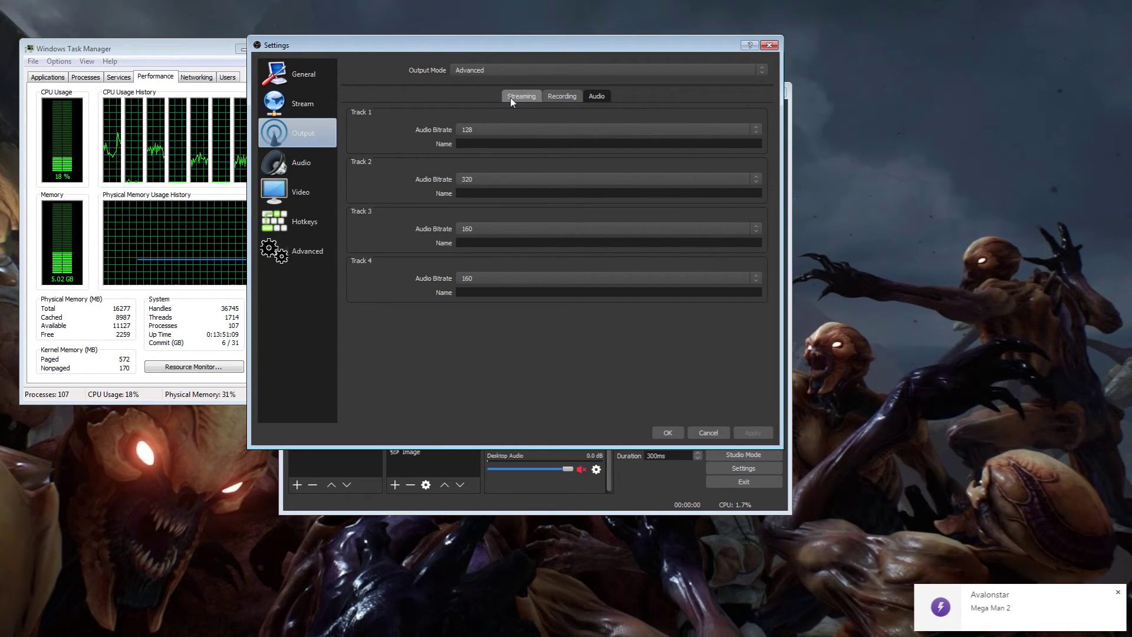
{"action": "left_click", "coordinate": [623, 128]}
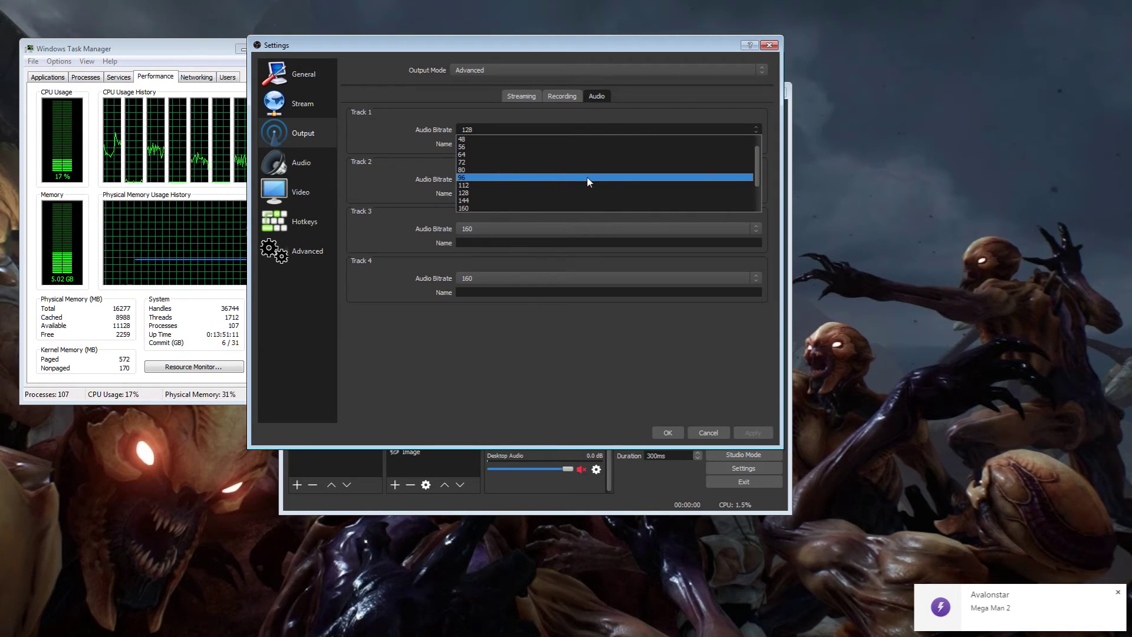
{"action": "left_click", "coordinate": [588, 178]}
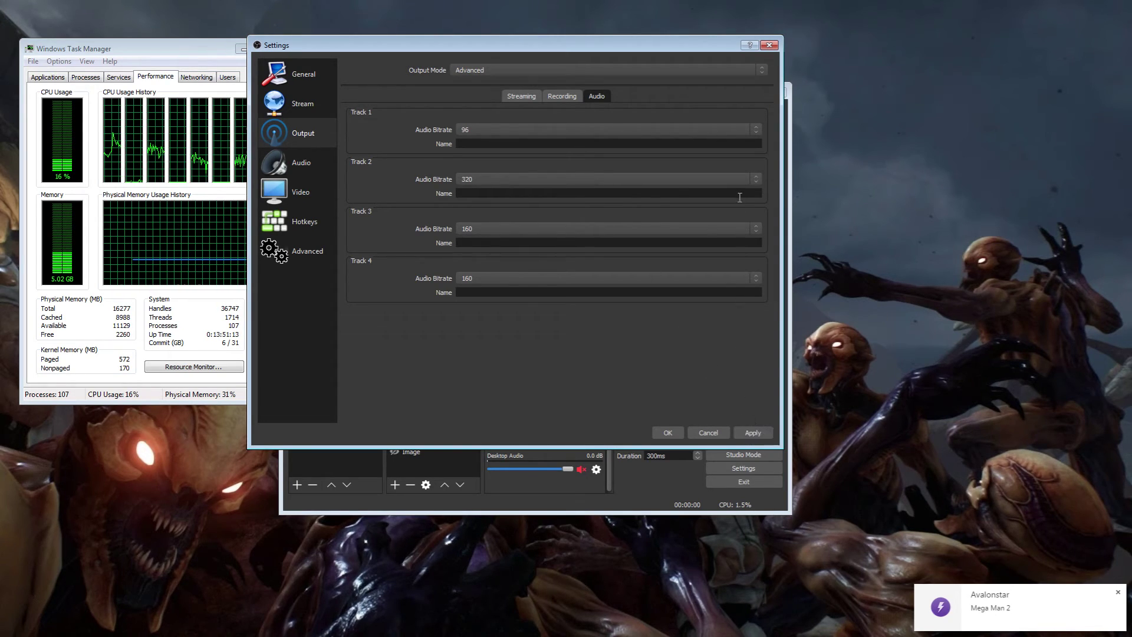
{"action": "left_click", "coordinate": [757, 130]}
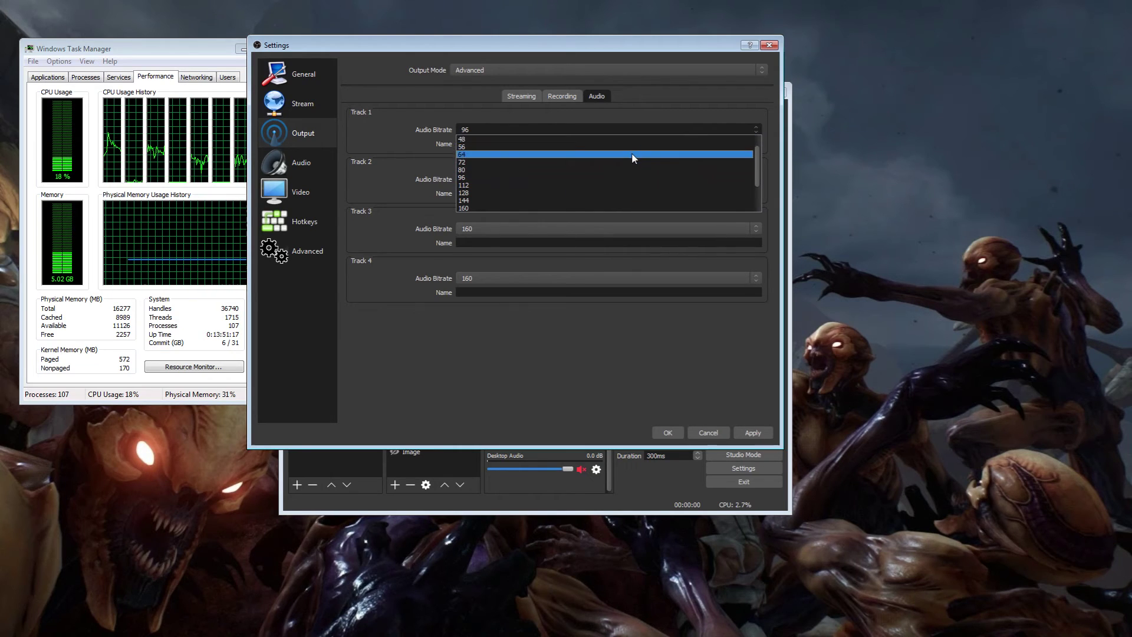
{"action": "scroll", "coordinate": [632, 154], "scroll_direction": "down", "scroll_amount": 2}
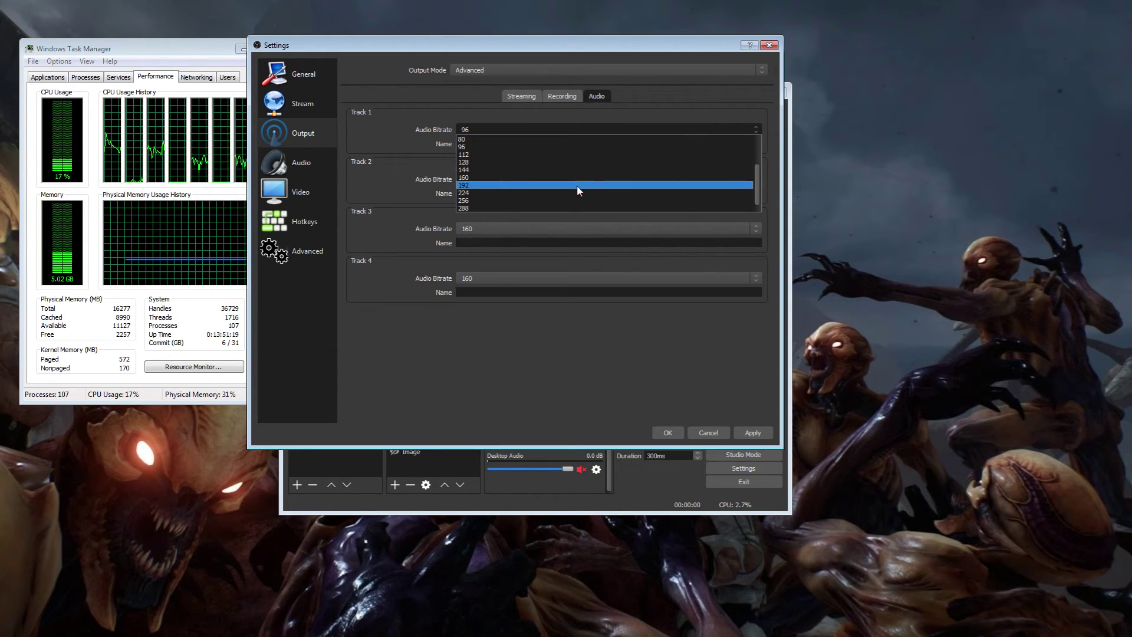
{"action": "left_click", "coordinate": [579, 177]}
{"action": "left_click", "coordinate": [752, 433]}
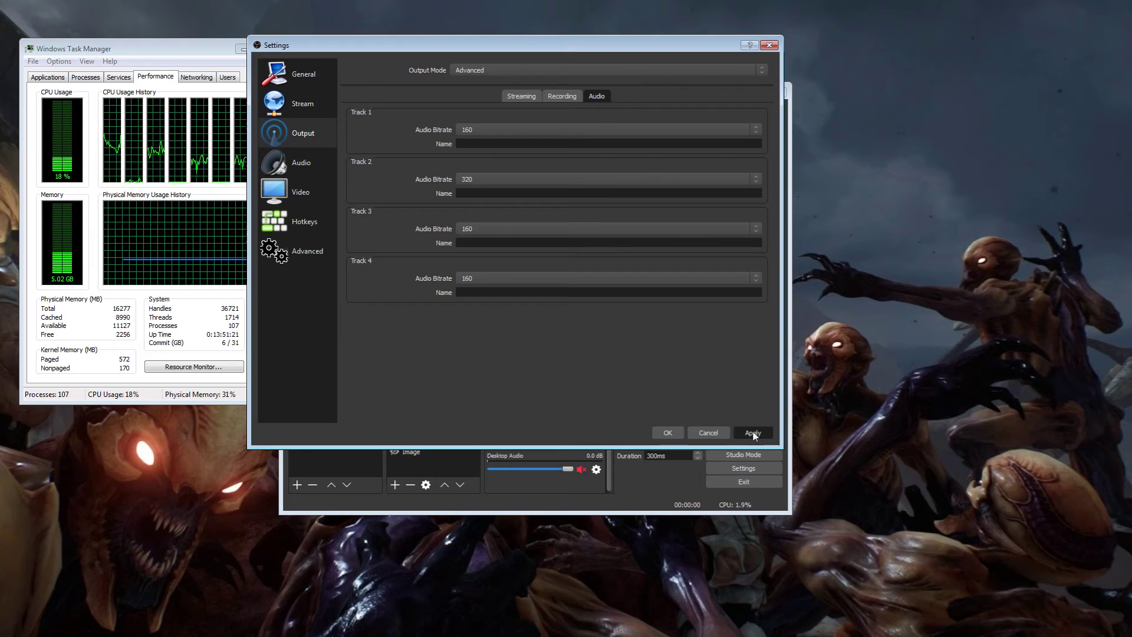
Step: Confirm the streaming encoder is x264 with bitrate 500
{"action": "left_click", "coordinate": [533, 98]}
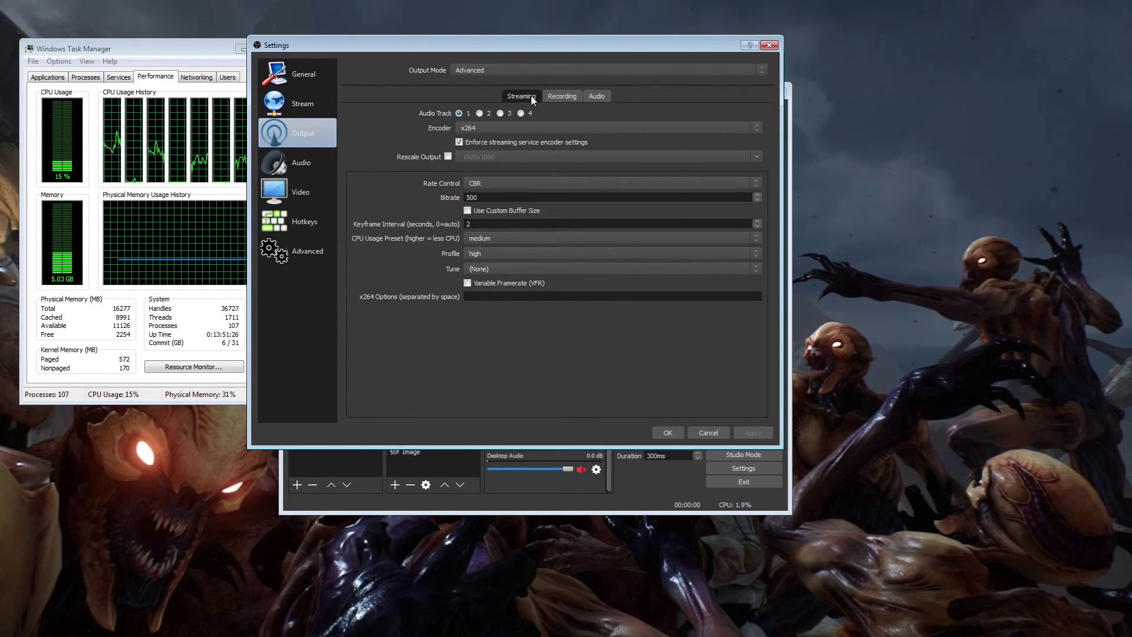
{"action": "left_click", "coordinate": [488, 125]}
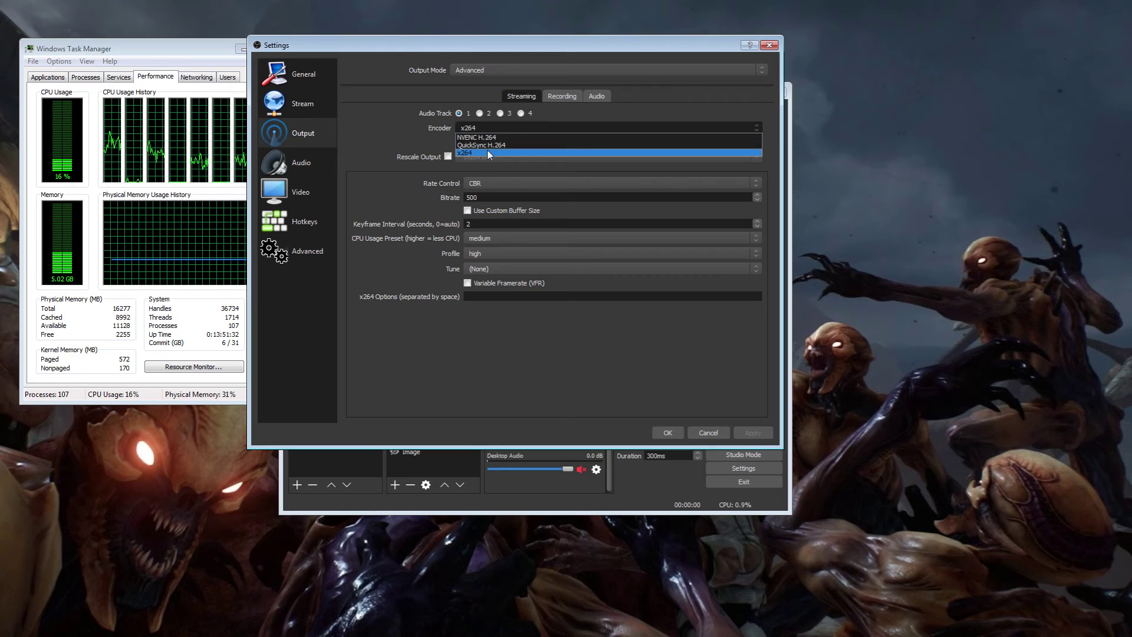
{"action": "left_click", "coordinate": [484, 152]}
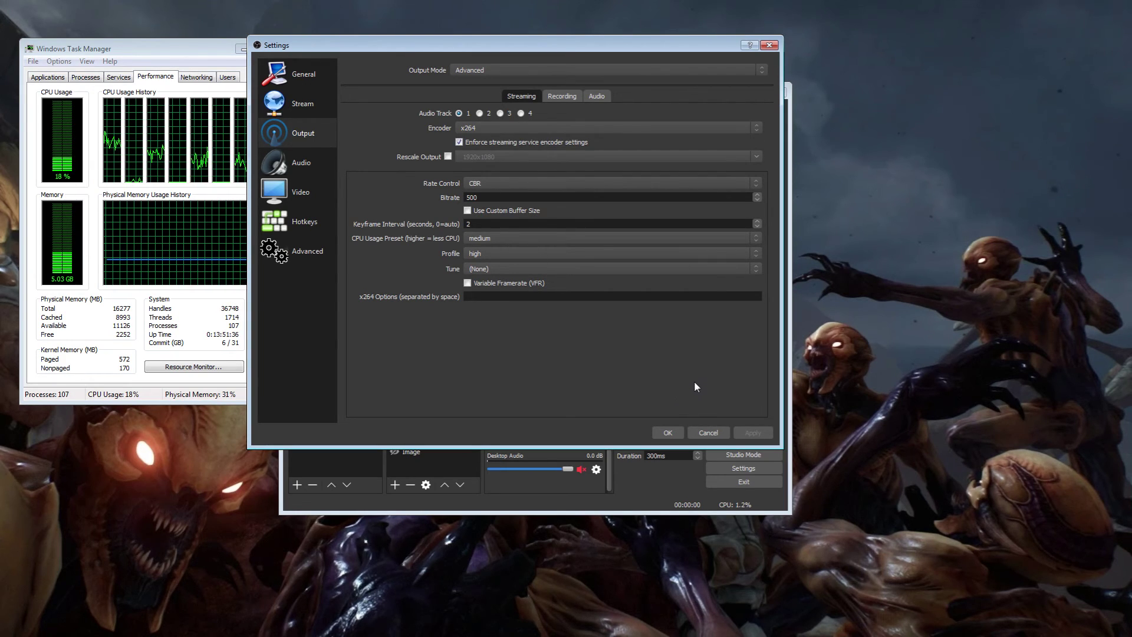
{"action": "left_click", "coordinate": [543, 125]}
{"action": "left_click", "coordinate": [543, 125]}
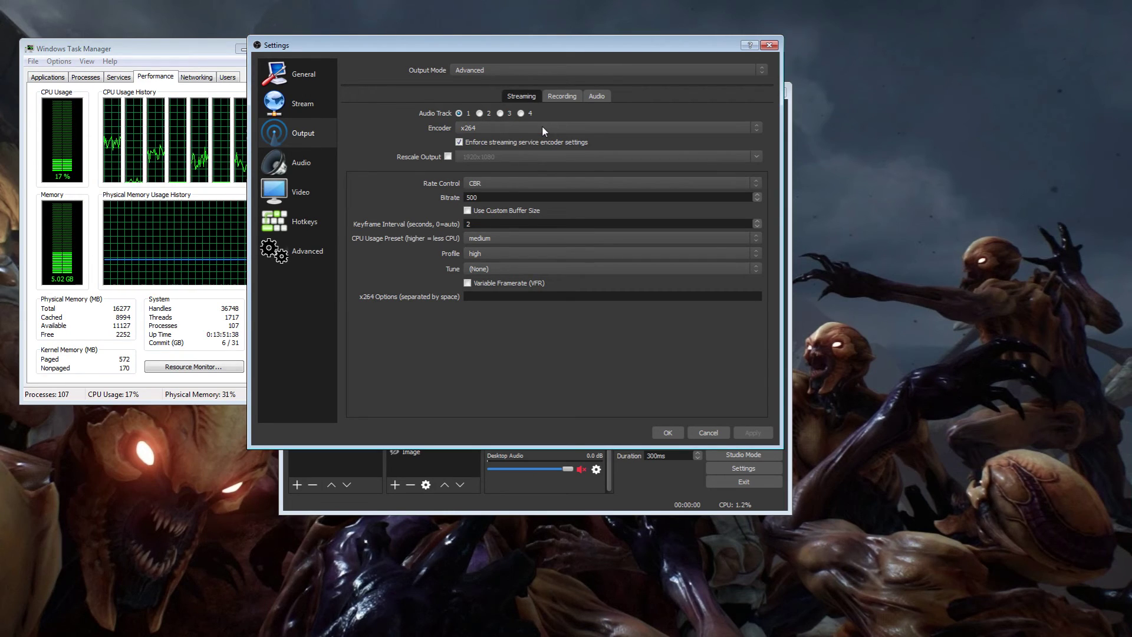
{"action": "left_click", "coordinate": [477, 197]}
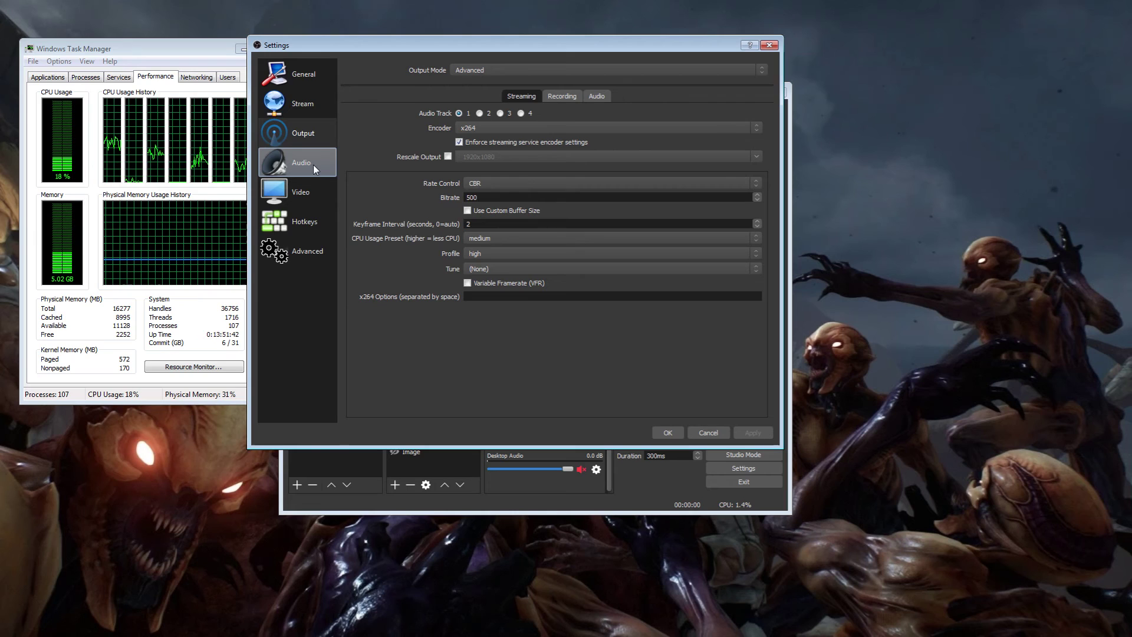
Step: Verify the 640x360 output resolution on the Video page, then return to Output > Streaming
{"action": "left_click", "coordinate": [318, 193]}
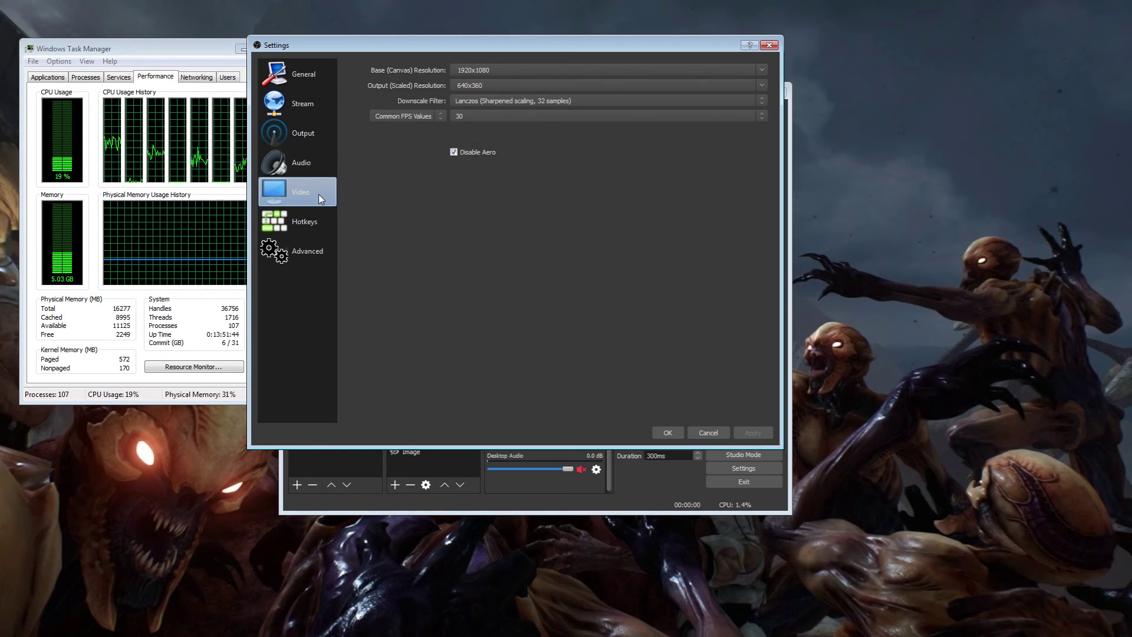
{"action": "left_click", "coordinate": [762, 86]}
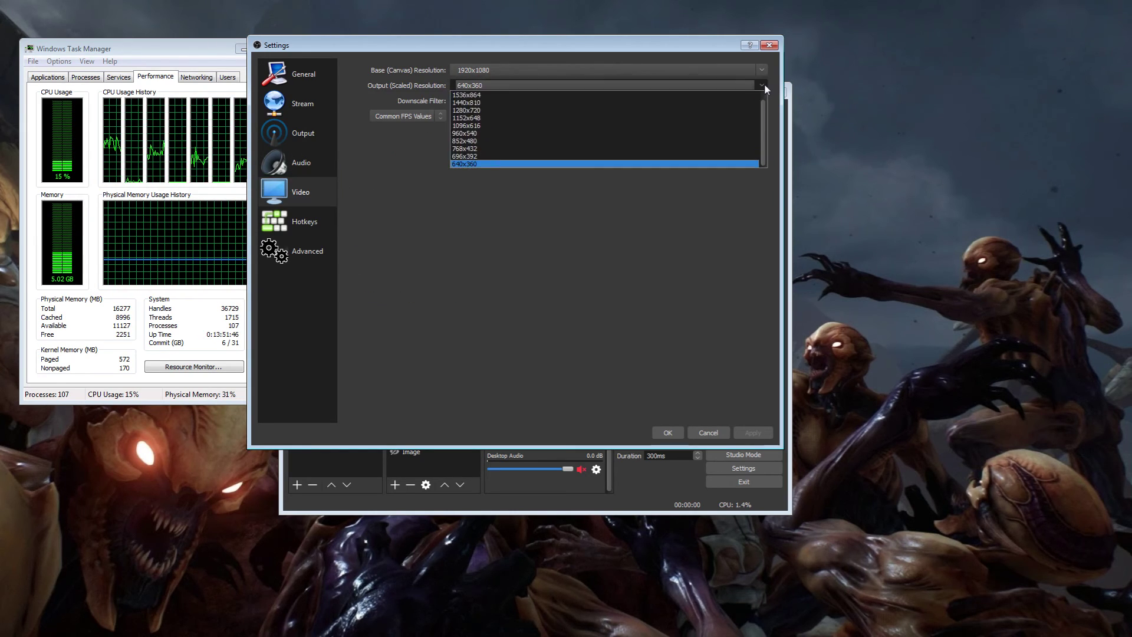
{"action": "left_click", "coordinate": [765, 83]}
{"action": "left_click", "coordinate": [283, 132]}
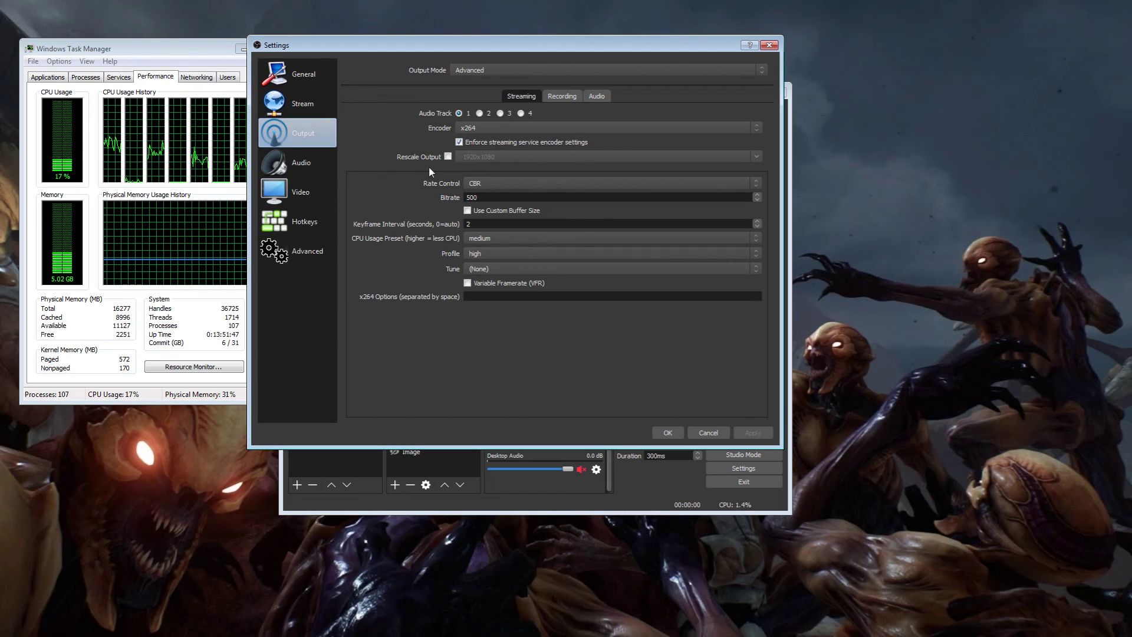
{"action": "left_click", "coordinate": [598, 97]}
{"action": "left_click", "coordinate": [520, 96]}
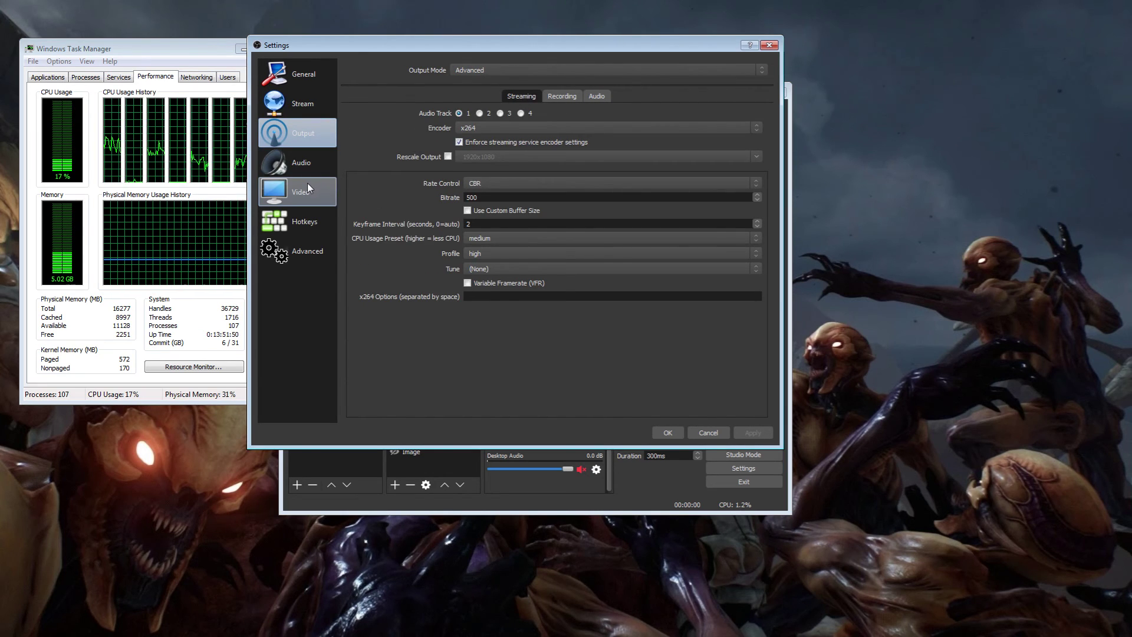